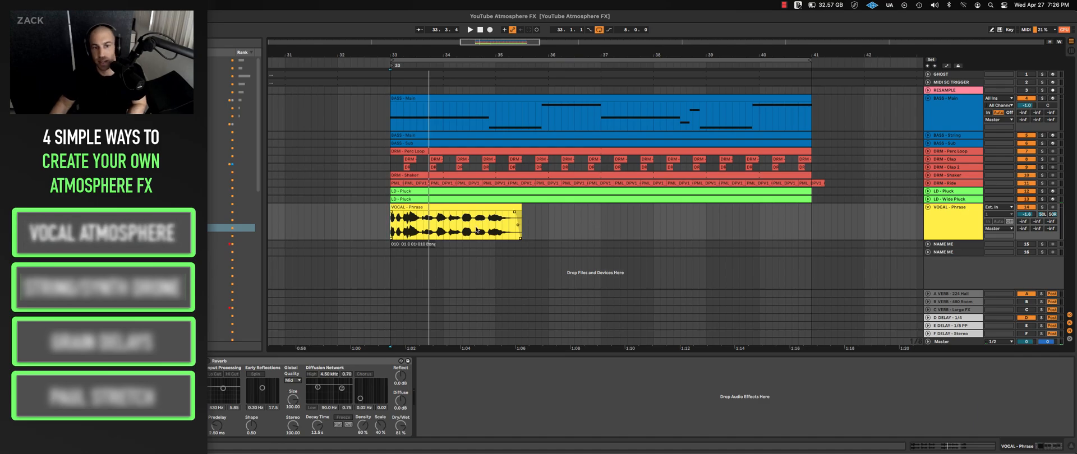
Step: Activate the Reverb on the VOCAL - Phrase track and audition the vocal with the reverb's Freeze switched on
left_click(944, 212)
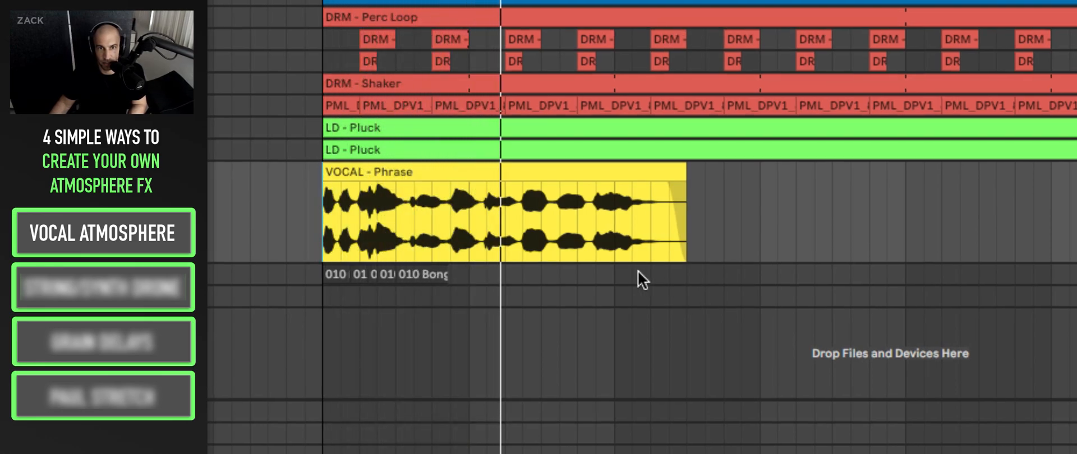
mouse_move(569, 190)
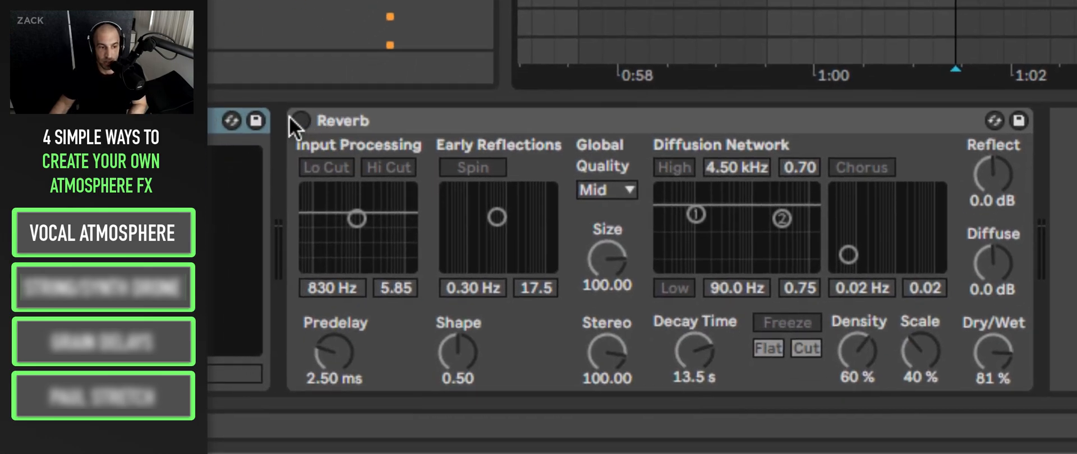
left_click(300, 120)
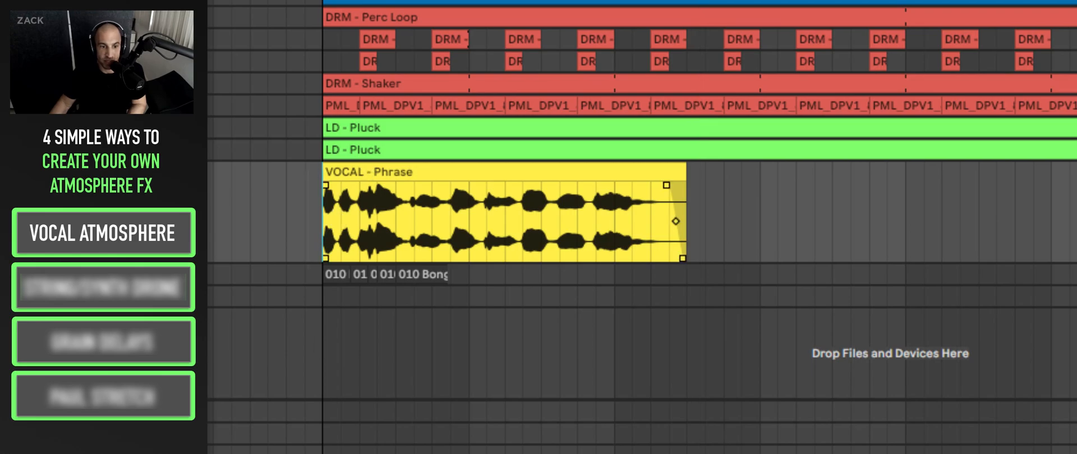
key("space")
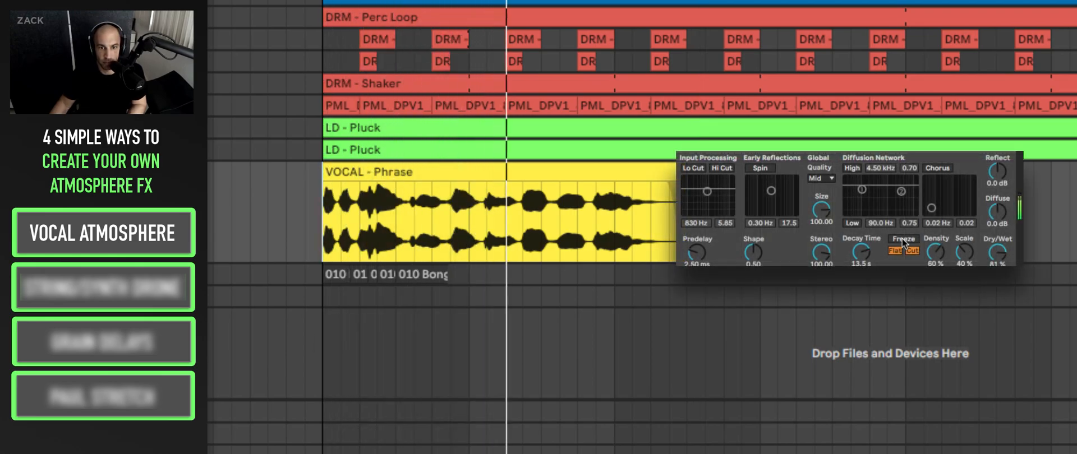
left_click(903, 240)
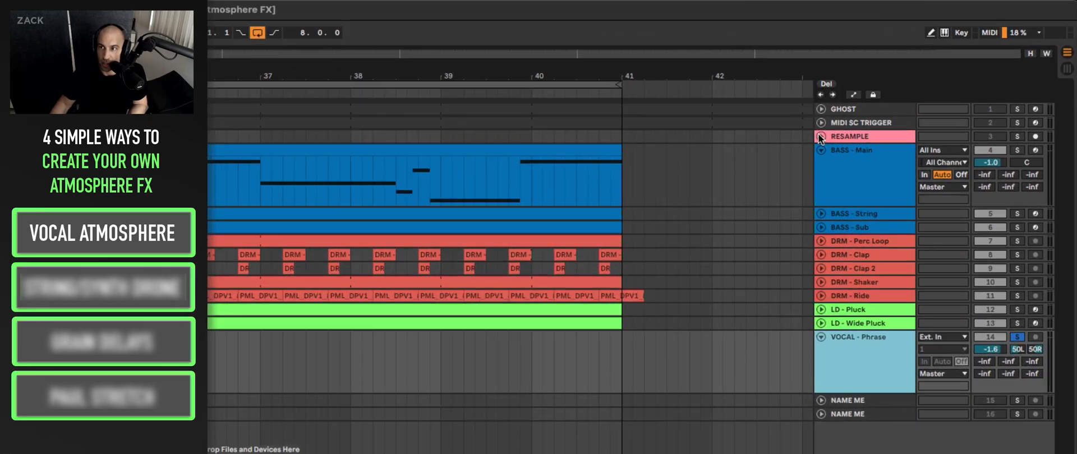
Step: Unfold the RESAMPLE track, turn off the arrangement loop and arm the track for recording
left_click(928, 90)
left_click(946, 99)
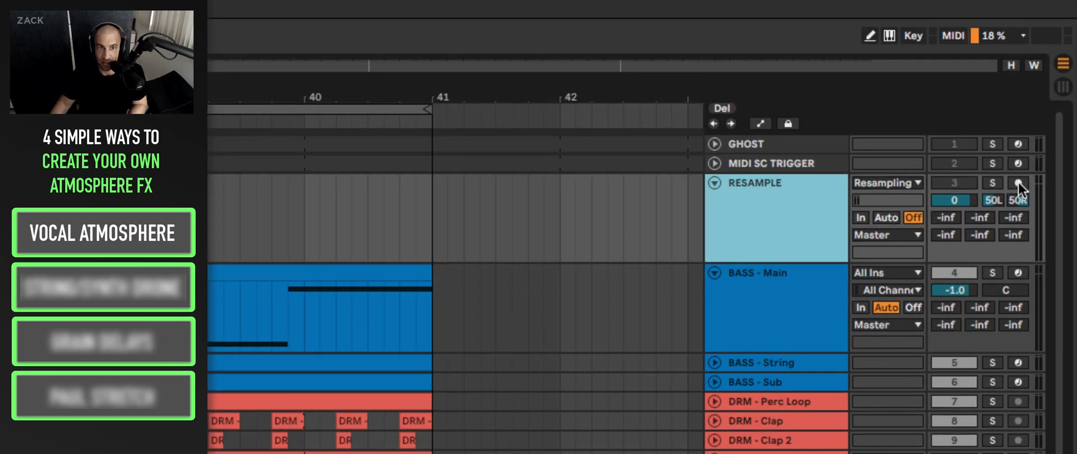
left_click_drag(340, 93, 340, 68)
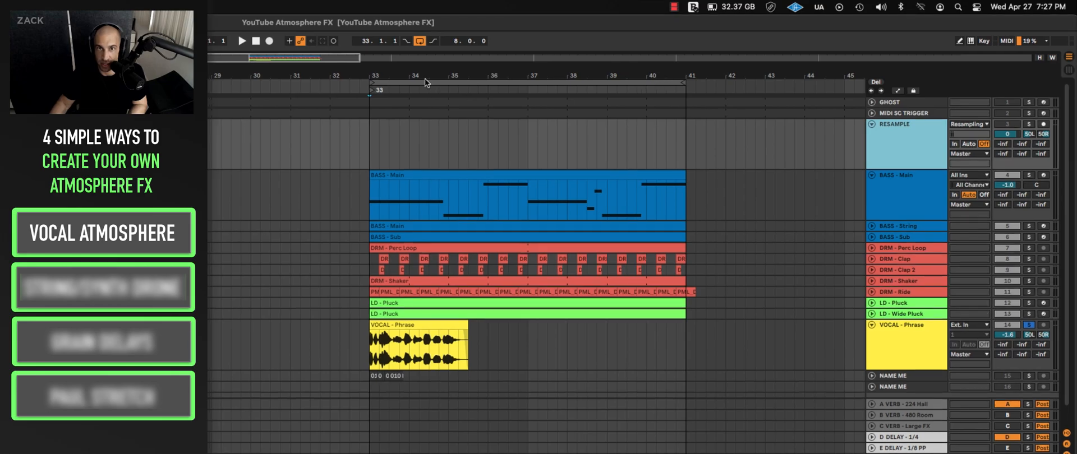
left_click(418, 41)
left_click(1043, 125)
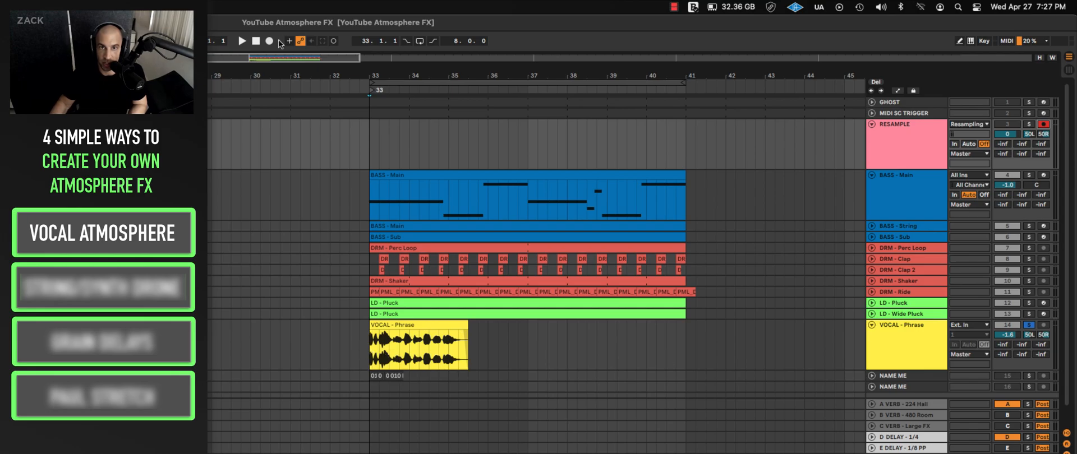
Step: Record the vocal's reverb onto the RESAMPLE track from just before bar 33, freezing the Reverb during the take
left_click(364, 151)
scroll(340, 133, "right", 1)
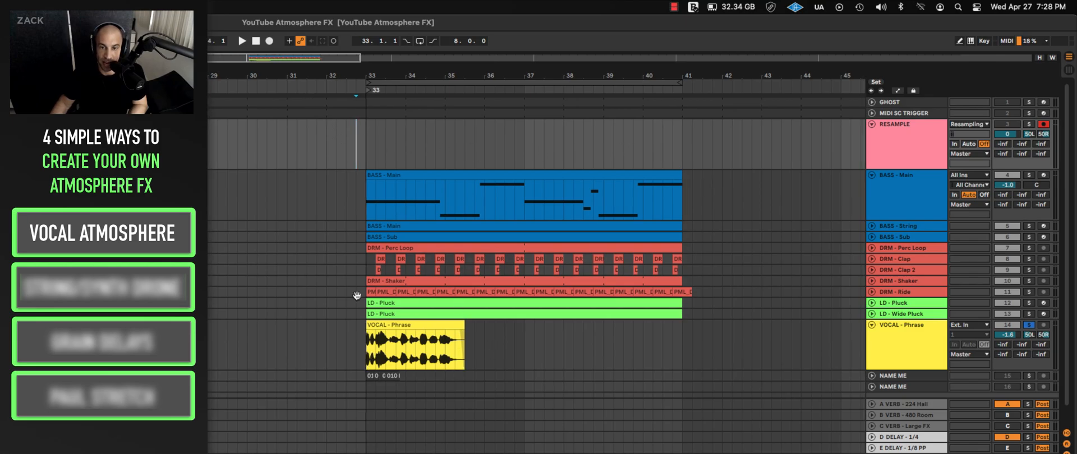
left_click(379, 338)
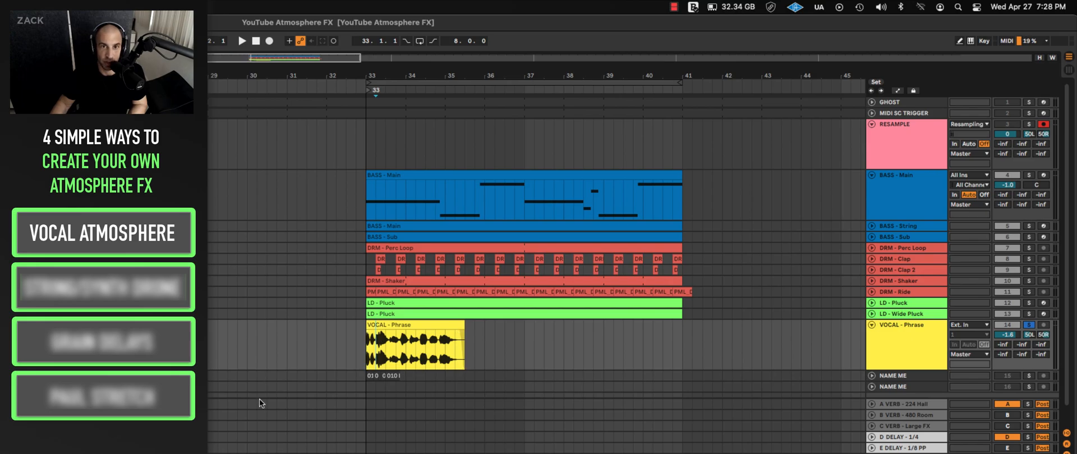
left_click(360, 135)
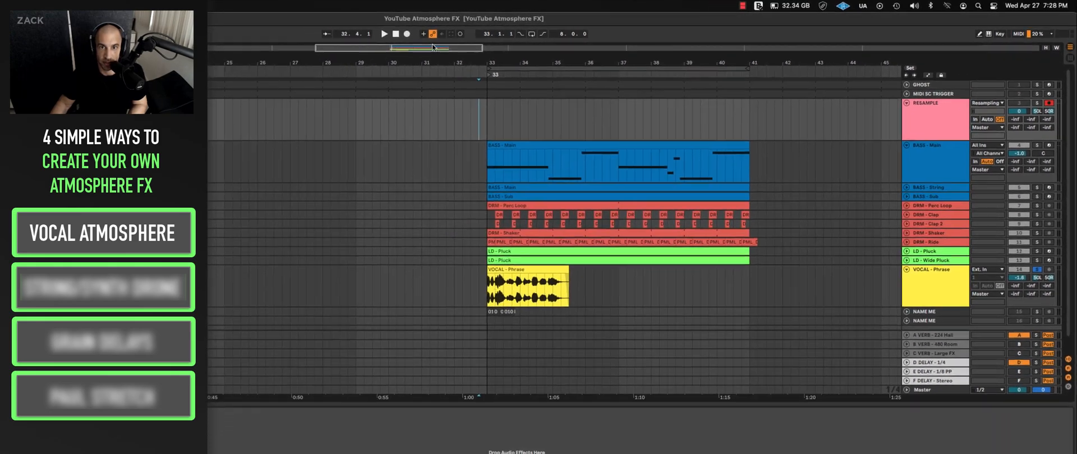
key("F9")
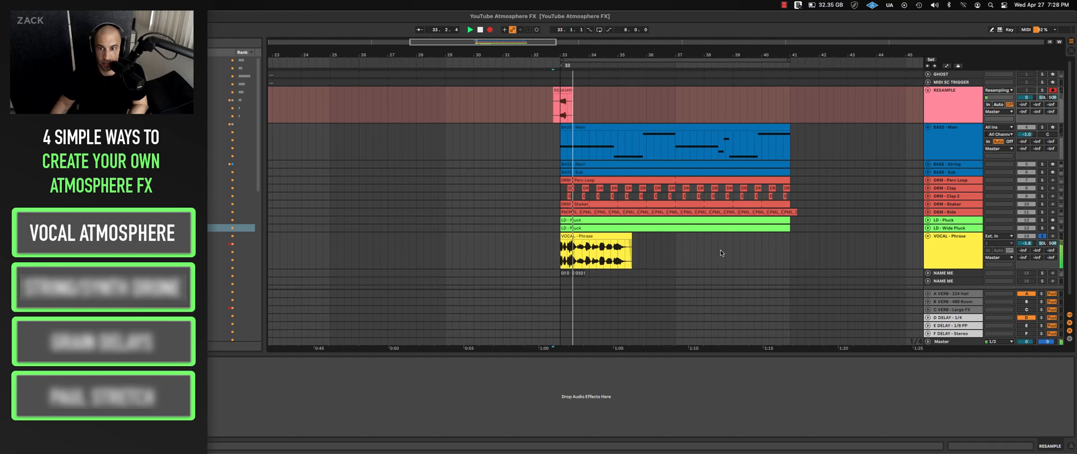
left_click(718, 252)
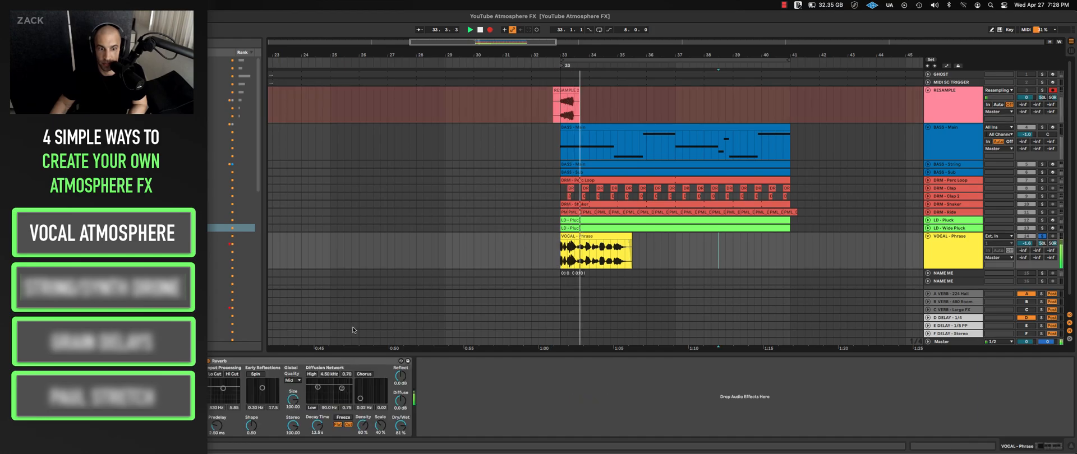
left_click(344, 418)
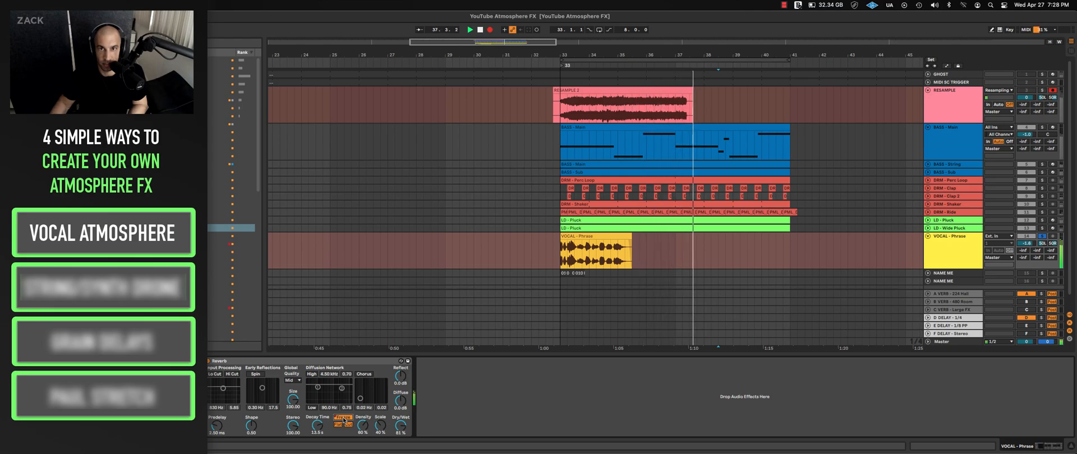
key("space")
Step: Audition the resampled recording and trim it to a half-bar slice ending at bar 37, deleting the audio on both sides
left_click(673, 114)
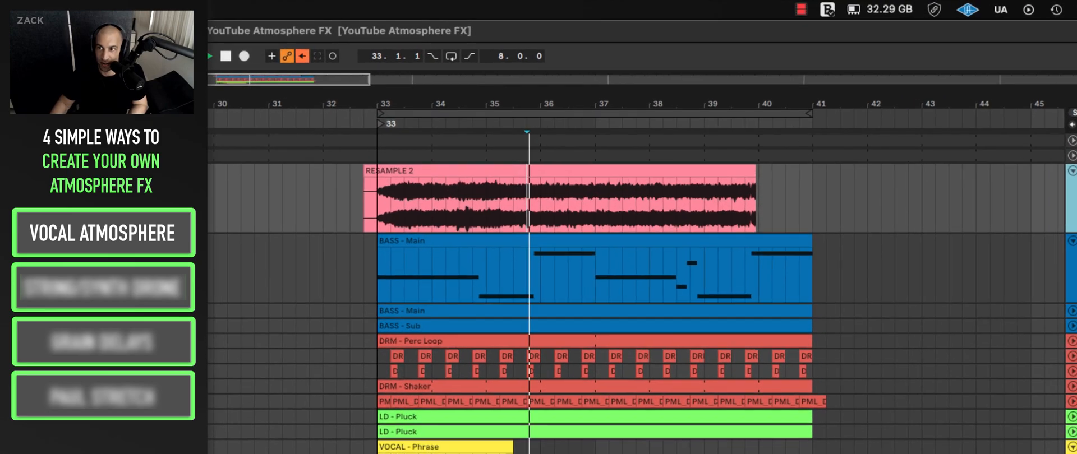
key("space")
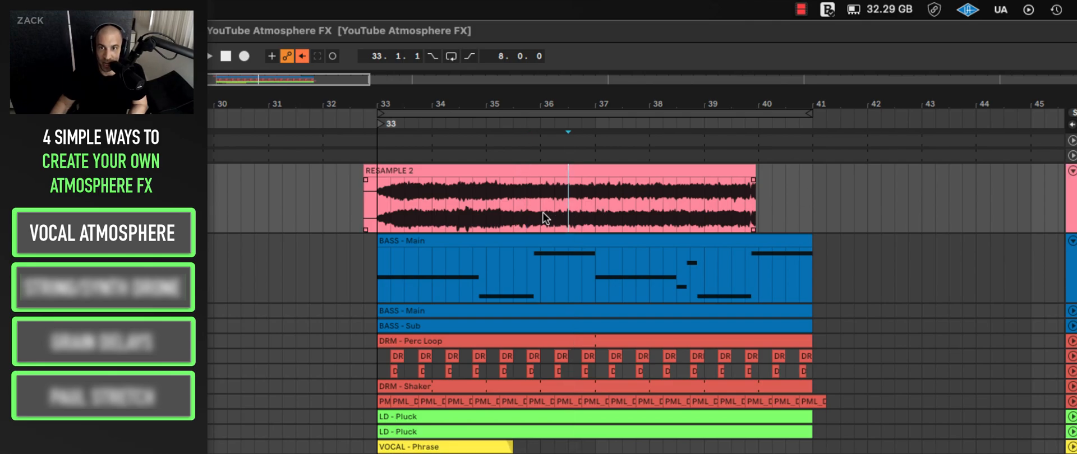
left_click_drag(596, 215, 569, 211)
key("ctrl+e")
left_click(546, 172)
key("Delete")
left_click(635, 174)
key("Delete")
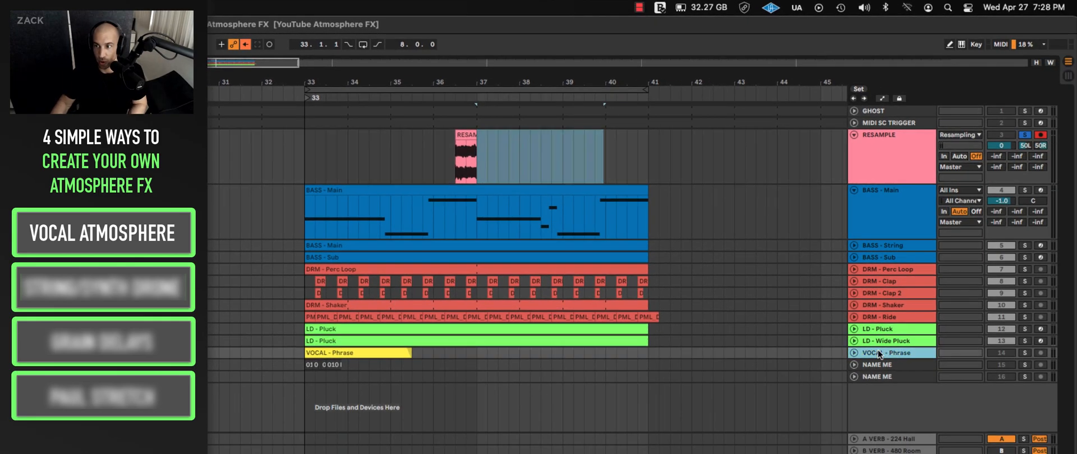
Step: Add an audio track named VOCAL ATM below LD - Wide Pluck and move the resampled slice to bar 33 on it
left_click(877, 341)
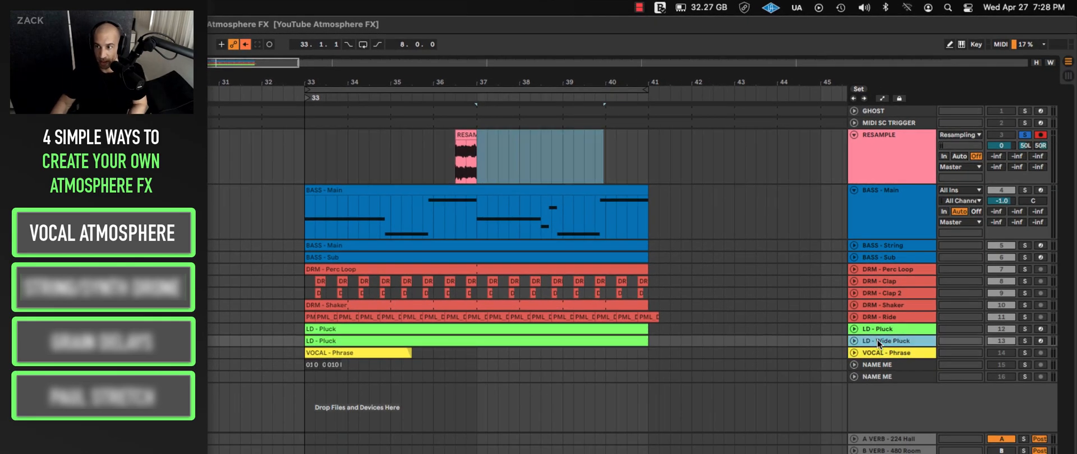
key("ctrl+t")
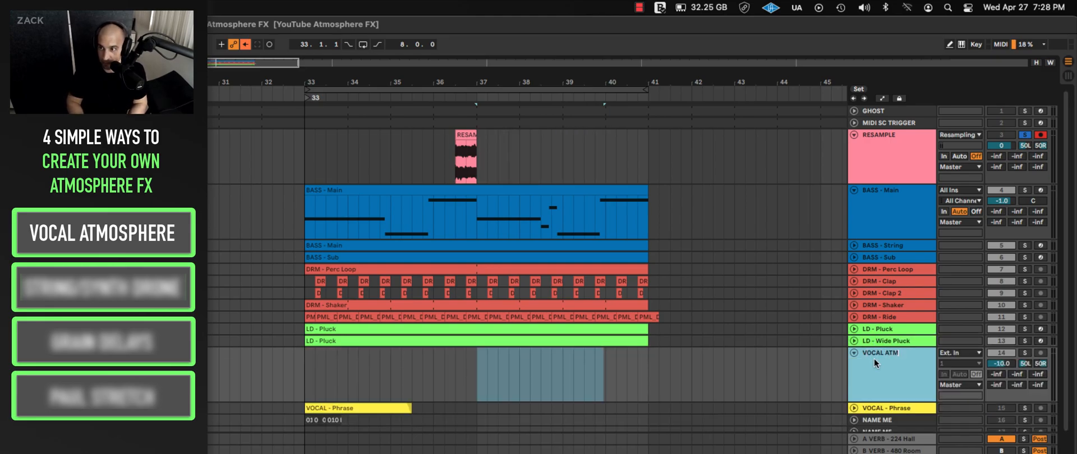
left_click_drag(466, 139, 316, 364)
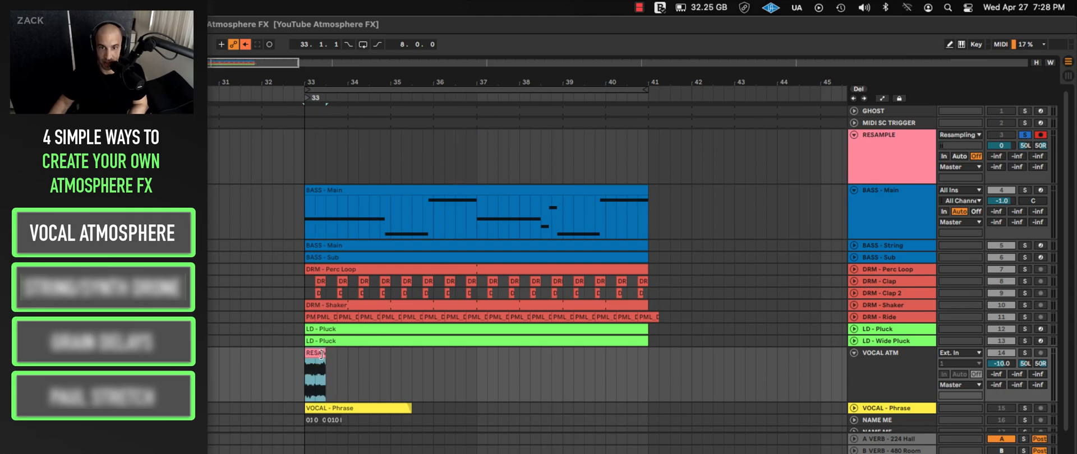
Step: Duplicate the slice along the VOCAL ATM track until it fills bars 33 to 41
key("ctrl+d")
key("ctrl+d")
key("ctrl+d")
key("ctrl+d")
key("ctrl+d")
key("ctrl+d")
key("ctrl+d")
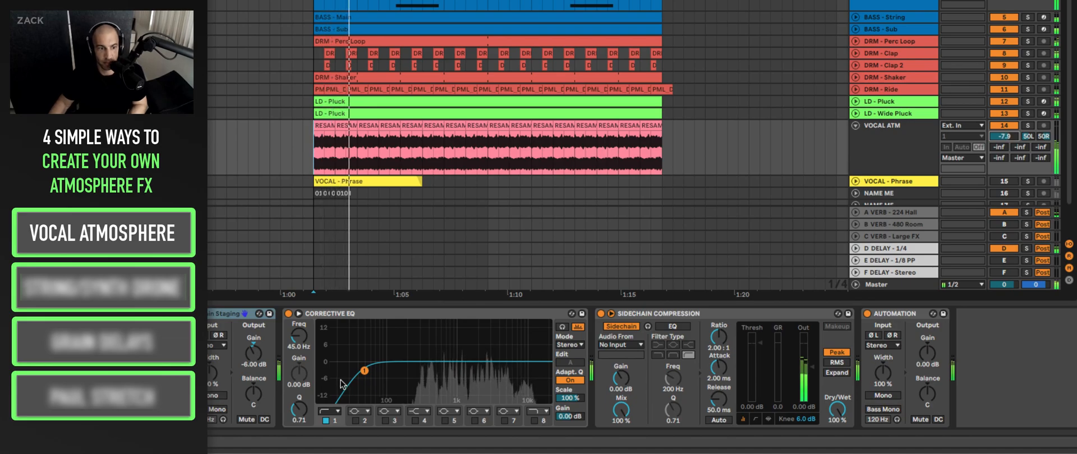
Step: In VOCAL ATM's CORRECTIVE EQ, raise the band 1 low cut and add dips on bands 6 and 7, with band 7 at 5.16 kHz and -5.33 dB
left_click_drag(364, 371, 423, 379)
left_click(474, 421)
left_click_drag(524, 362, 505, 376)
left_click(504, 421)
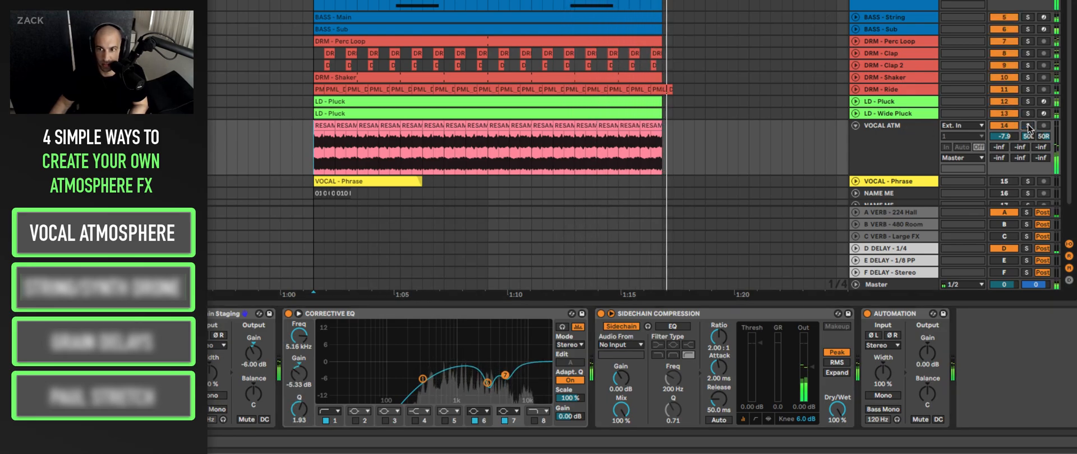
Step: Play the arrangement from bar 33 and raise the VOCAL ATM track volume to about -5 dB
left_click(634, 1)
scroll(797, 69, "right", 4)
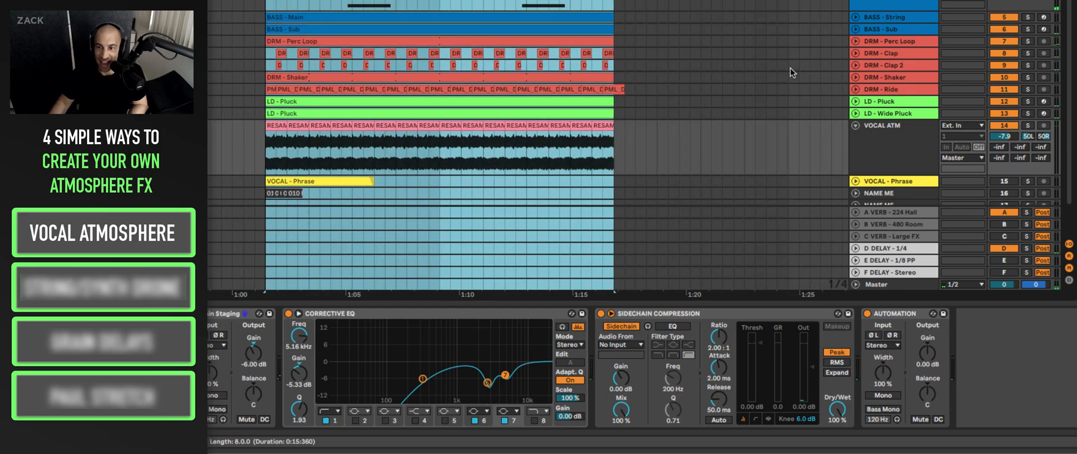
left_click(914, 144)
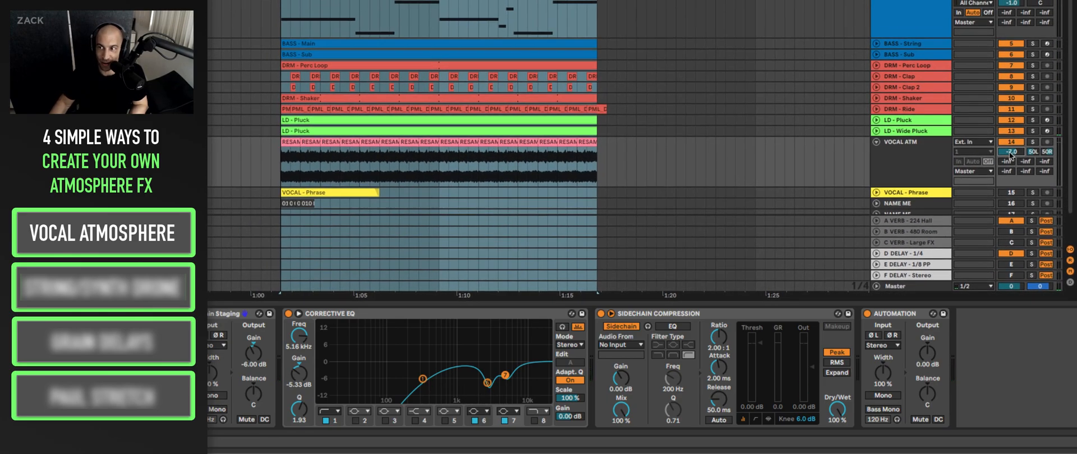
left_click(527, 174)
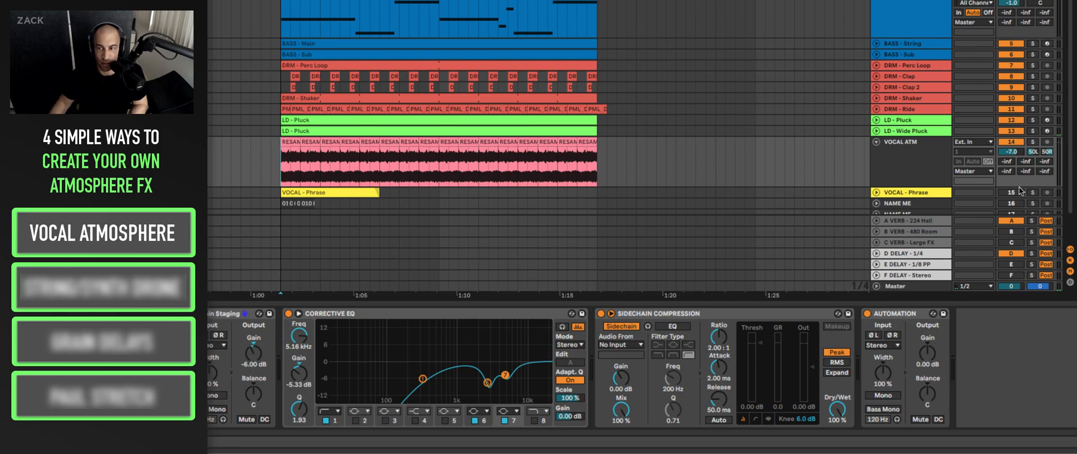
key("space")
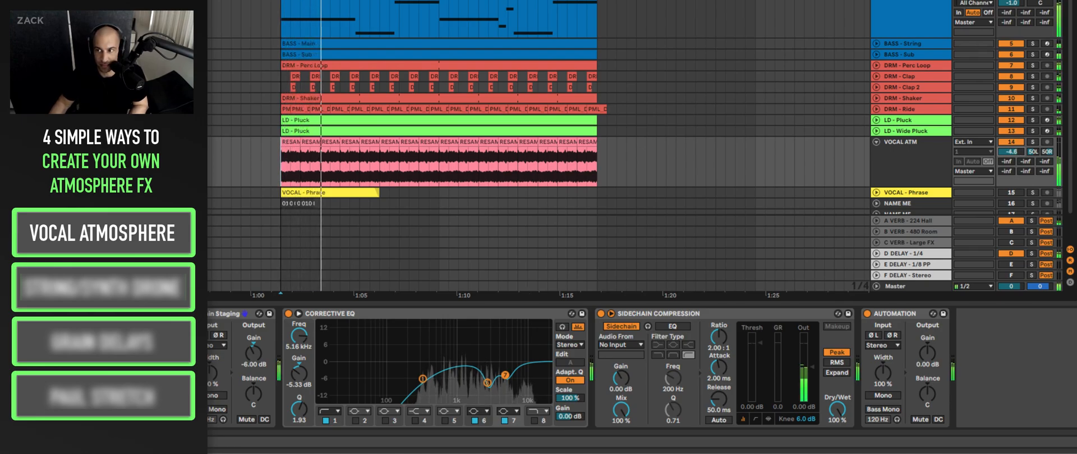
left_click(937, 162)
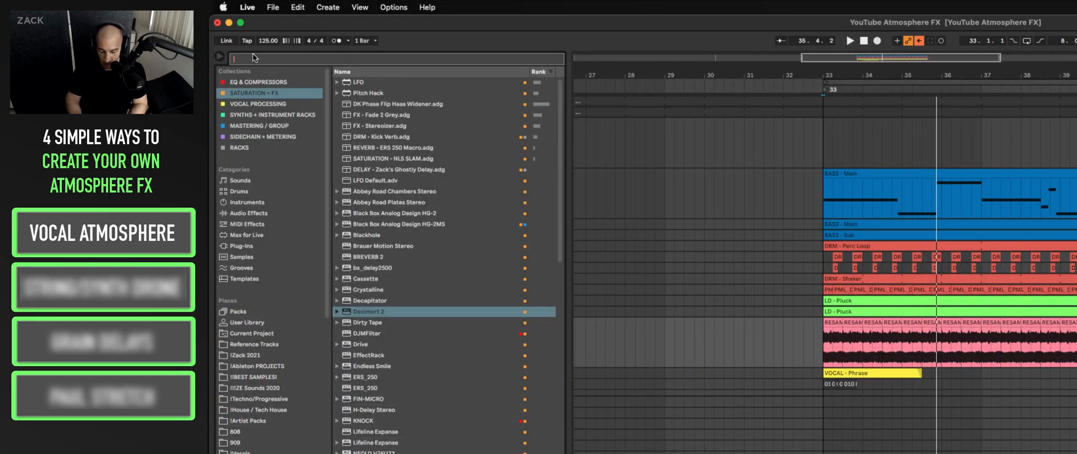
Step: Search the plug-ins for "lfo" and add the Audio Units version of Xfer Records LFOTool to the VOCAL ATM track
left_click(259, 59)
type("lfo")
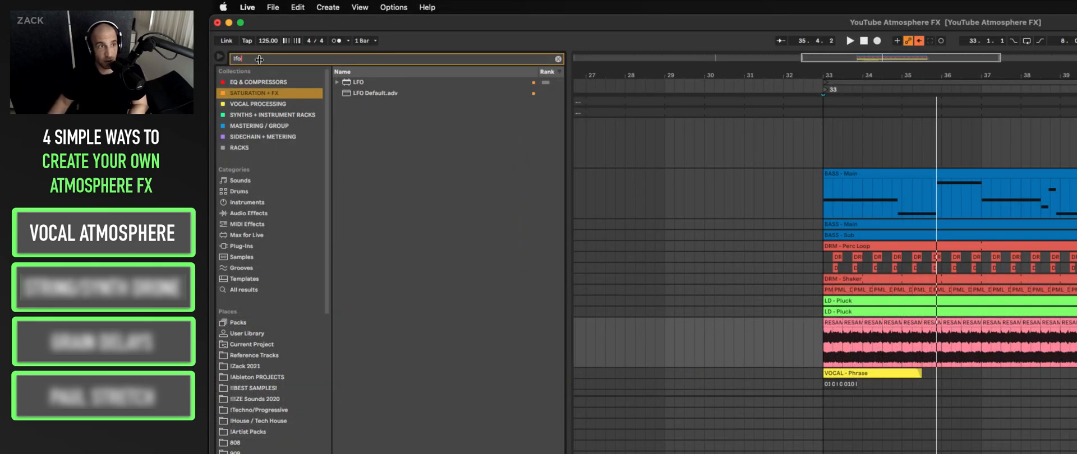
left_click(256, 246)
left_click(337, 93)
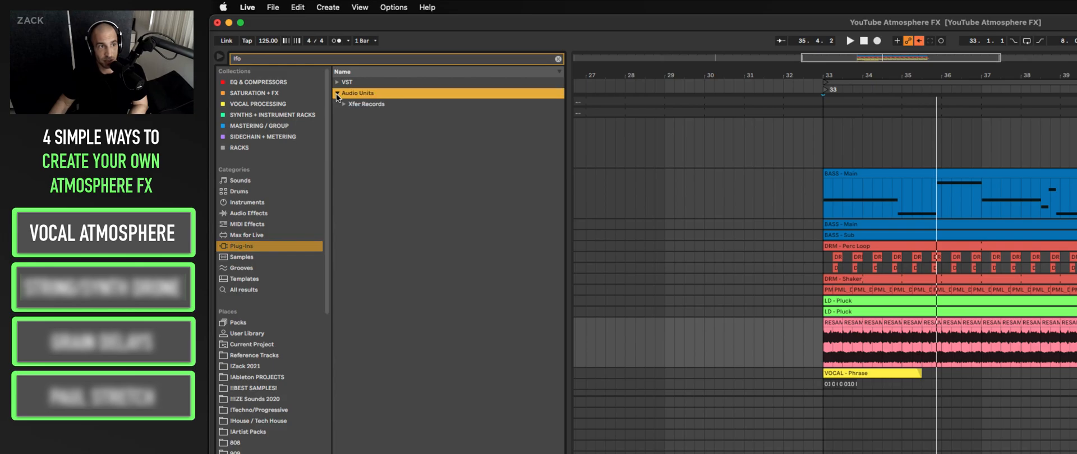
left_click(340, 105)
left_click_drag(367, 113, 878, 340)
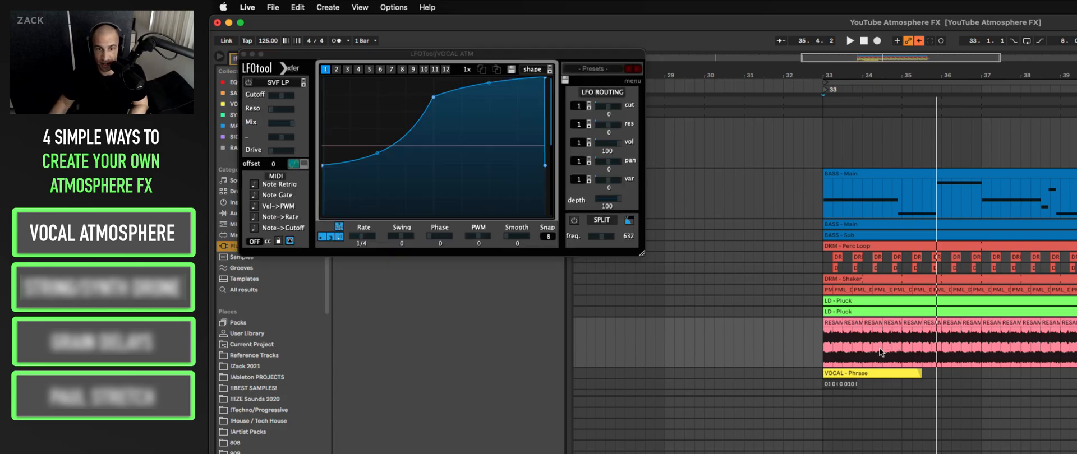
Step: Load the TranceGate-4 preset in LFOTool, set Smooth to about 54 and reduce the LFO depth while listening
left_click(594, 68)
mouse_move(617, 235)
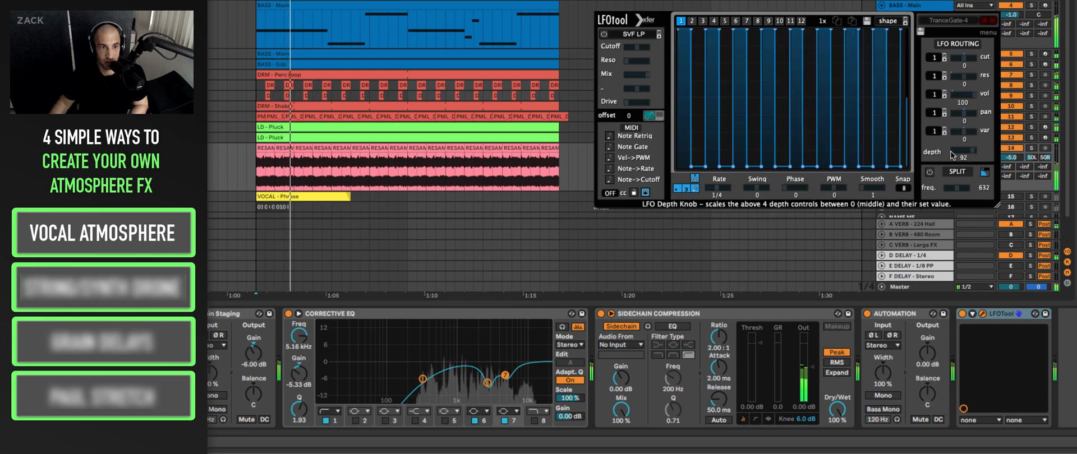
left_click_drag(951, 156, 911, 157)
left_click_drag(867, 188, 916, 187)
left_click_drag(959, 155, 955, 155)
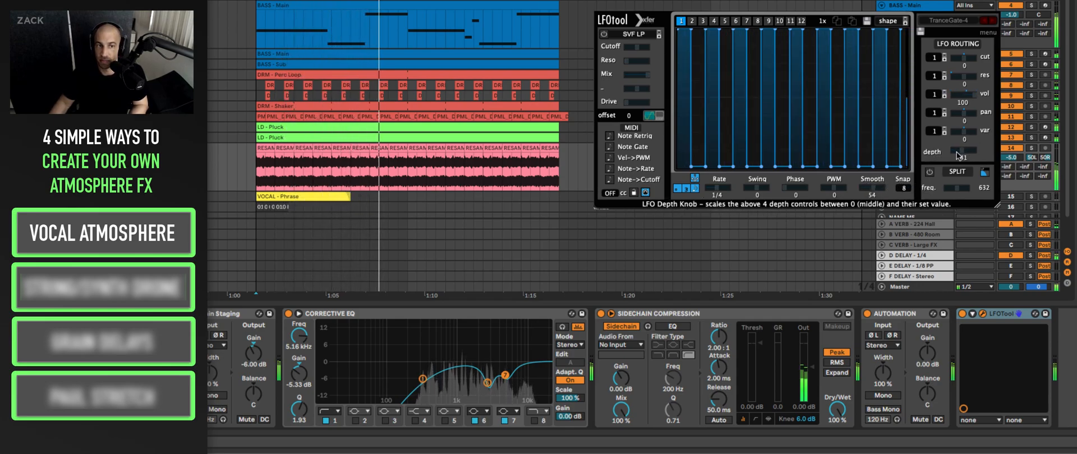
left_click(1031, 148)
mouse_move(965, 155)
left_mouse_down()
mouse_move(981, 157)
mouse_move(969, 156)
left_mouse_up()
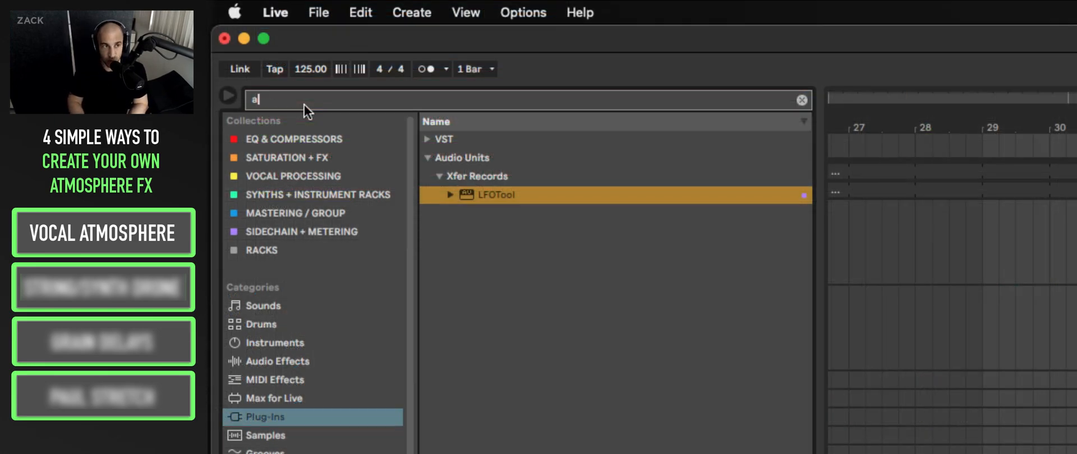
Step: Search the audio effects for "auto" and add Auto Pan after LFOTool on the VOCAL ATM track
type("uto")
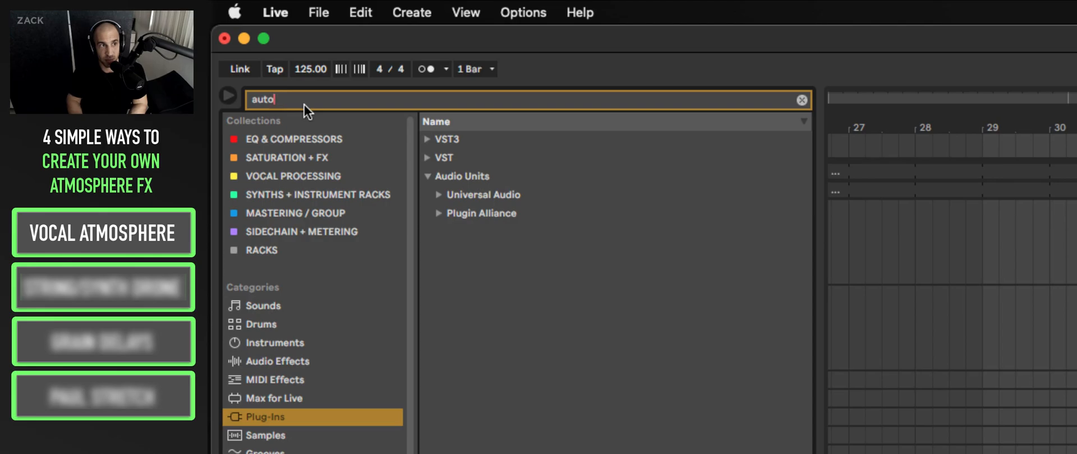
left_click(301, 363)
left_click(501, 159)
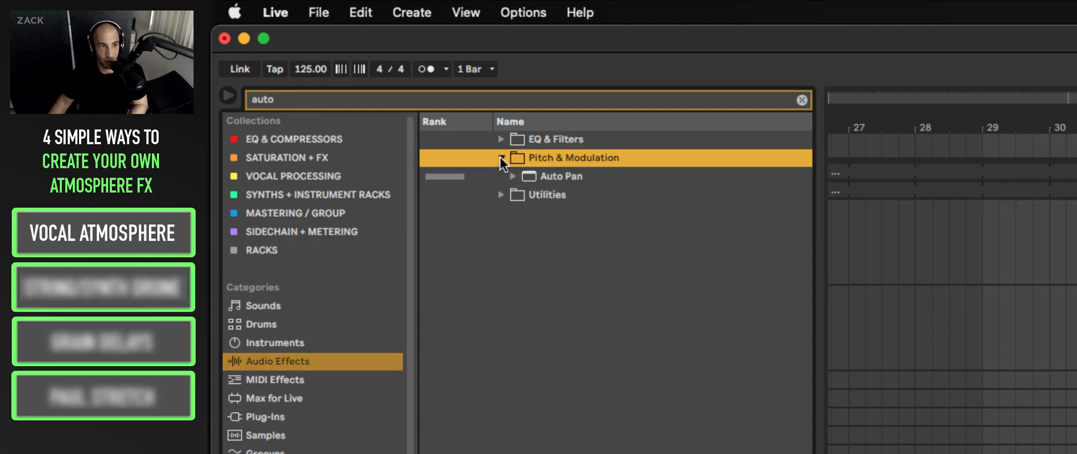
double_click(547, 176)
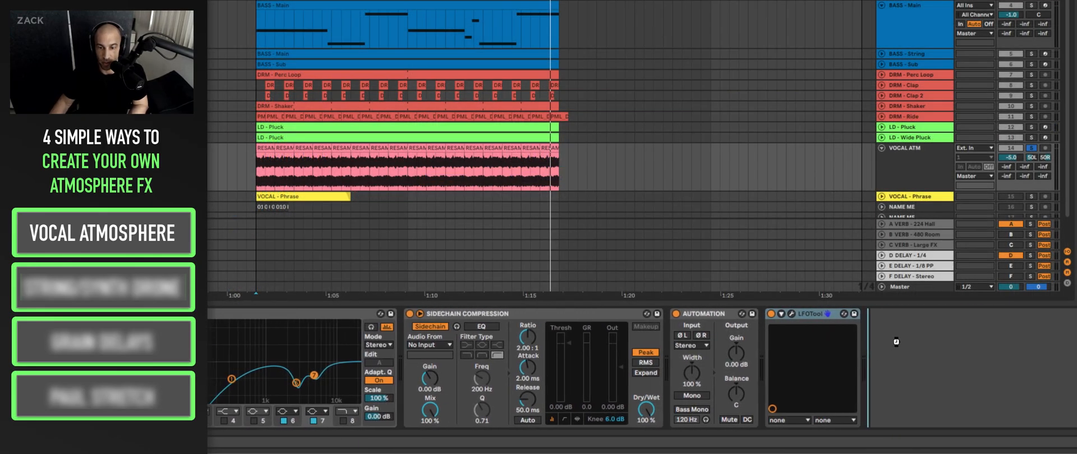
Step: Set Auto Pan's Amount to about 34% and Rate to 0.49 Hz, and lower the VOCAL ATM volume to -5.5 dB against the full mix
key("space")
left_click_drag(851, 378, 851, 359)
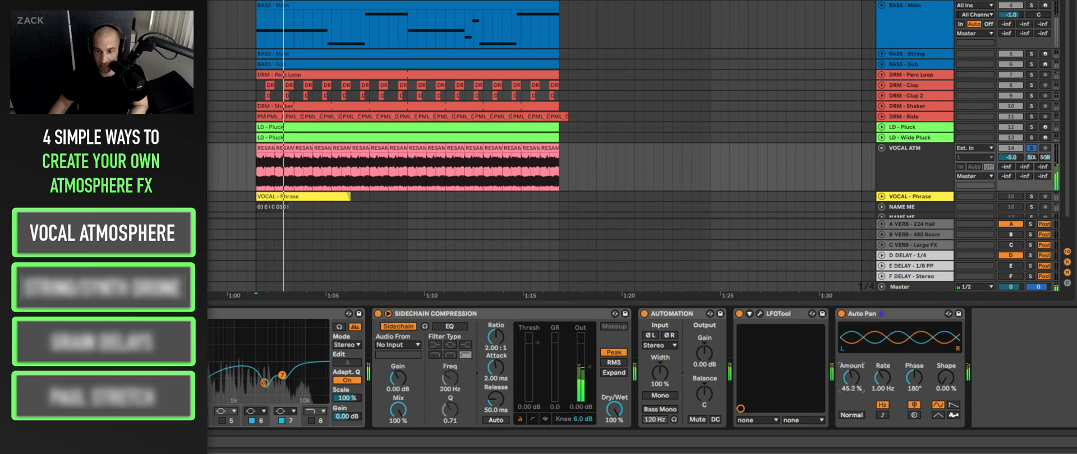
left_click(1031, 147)
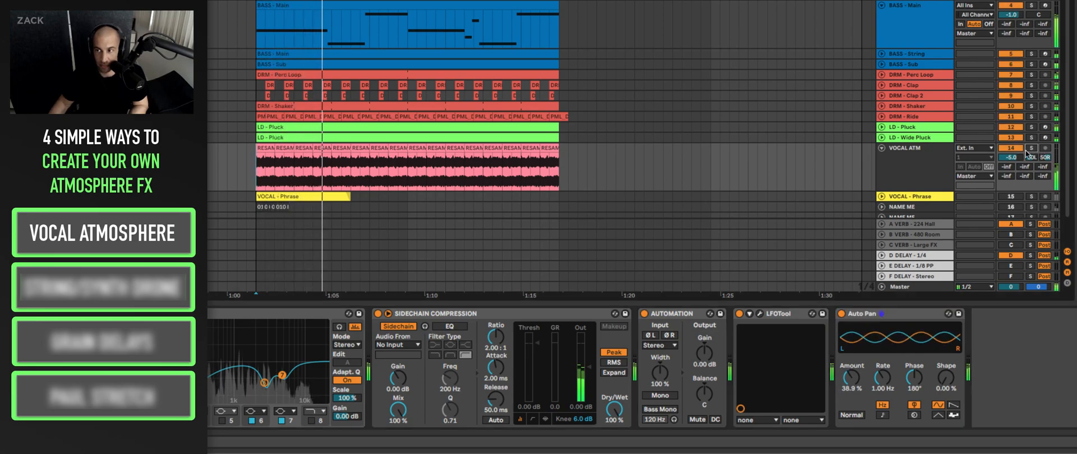
left_click_drag(851, 378, 880, 401)
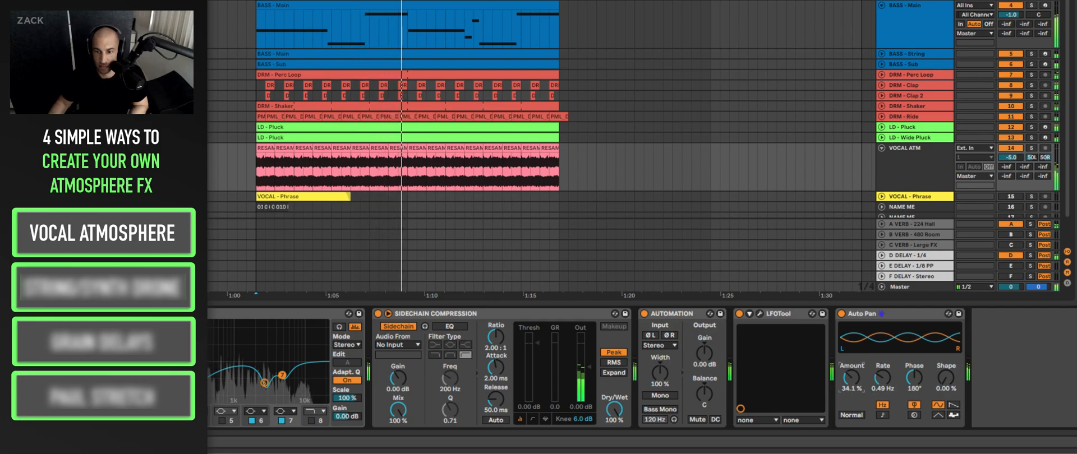
left_click_drag(1012, 158, 1013, 161)
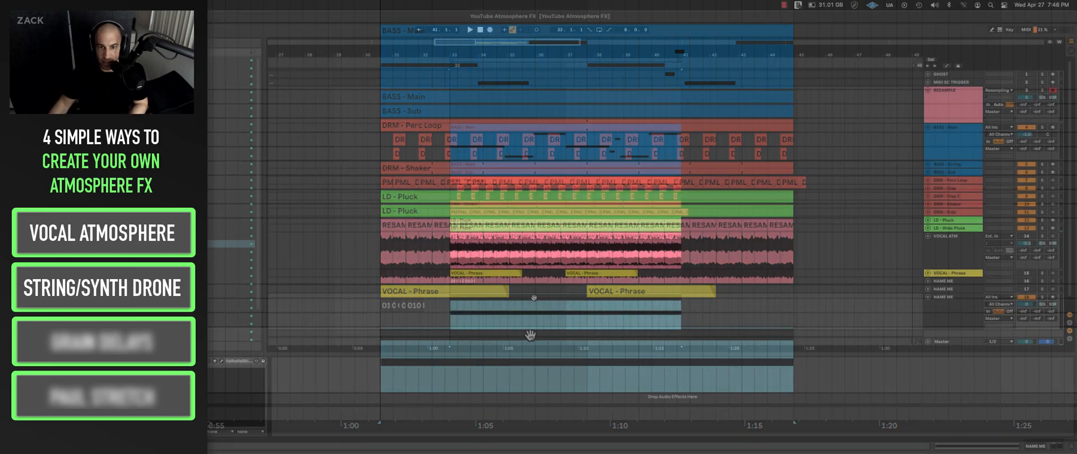
Step: Play the string drone track from bar 33 to hear its Nexus and ValhallaShimmer sound
double_click(534, 298)
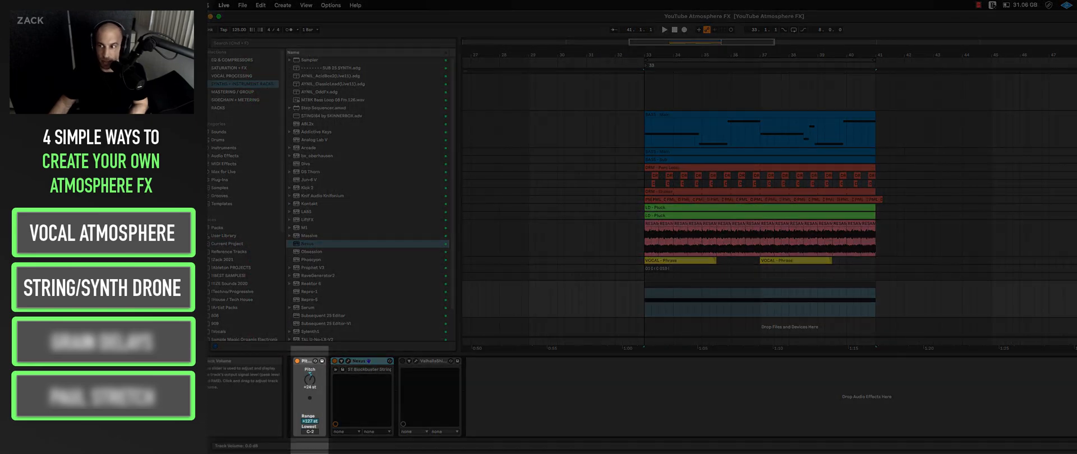
key("space")
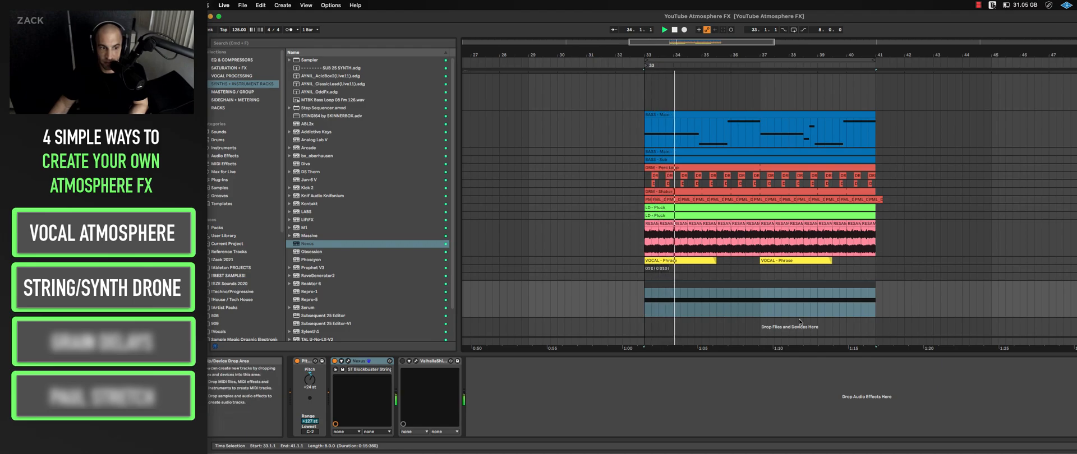
key("space")
Step: Play the arrangement and lower the string drone track's volume to about -16.2 dB
key("super+alt+m")
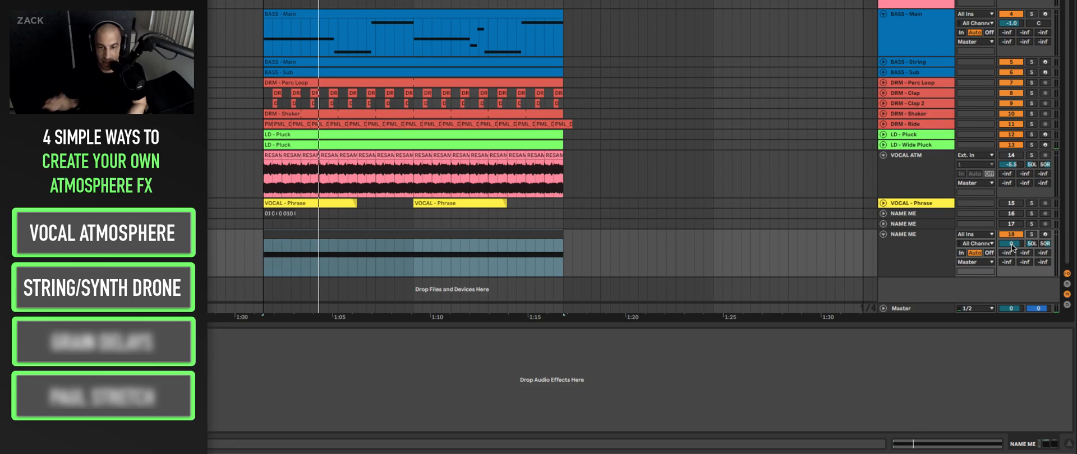
key("space")
left_click_drag(1013, 247, 1013, 266)
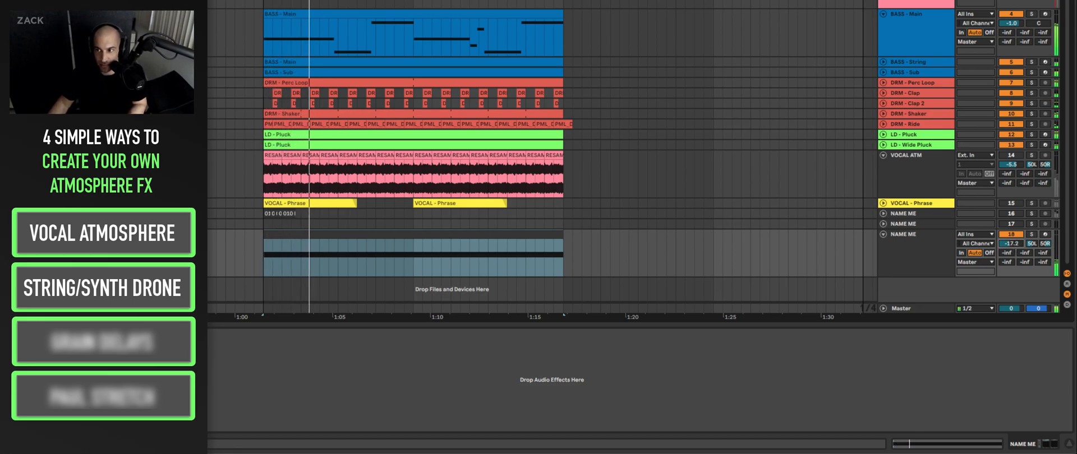
left_click_drag(1012, 244, 1012, 242)
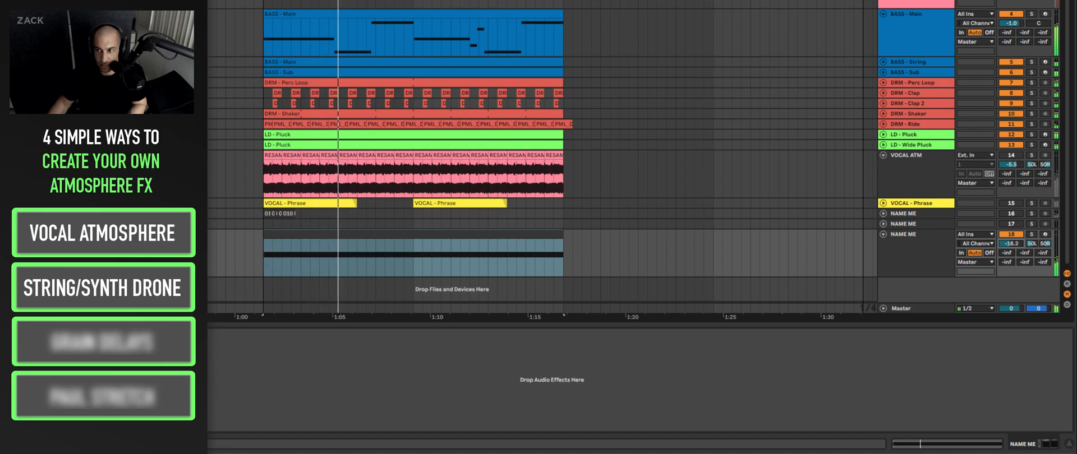
Step: Compare the mix with the string drone track off and on, and listen to the drone soloed
left_click(1012, 234)
left_click(1011, 234)
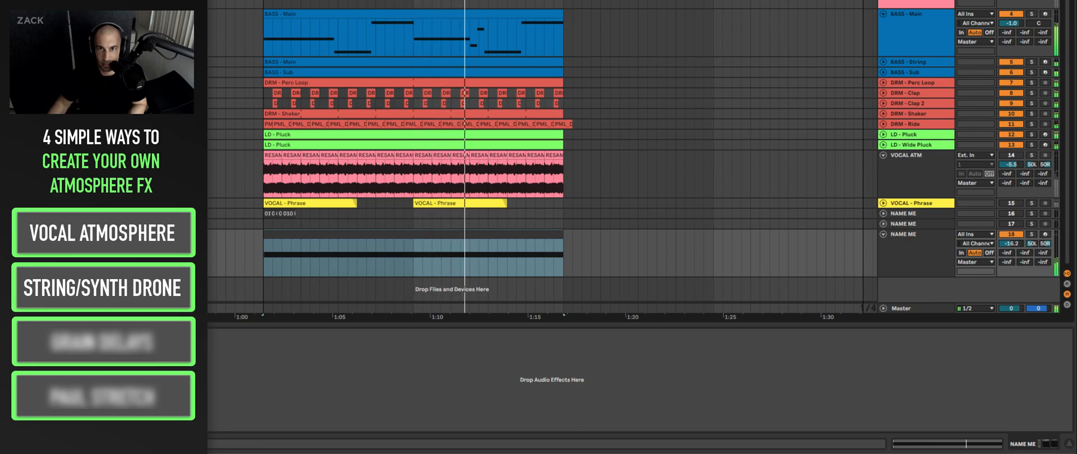
left_click(1031, 234)
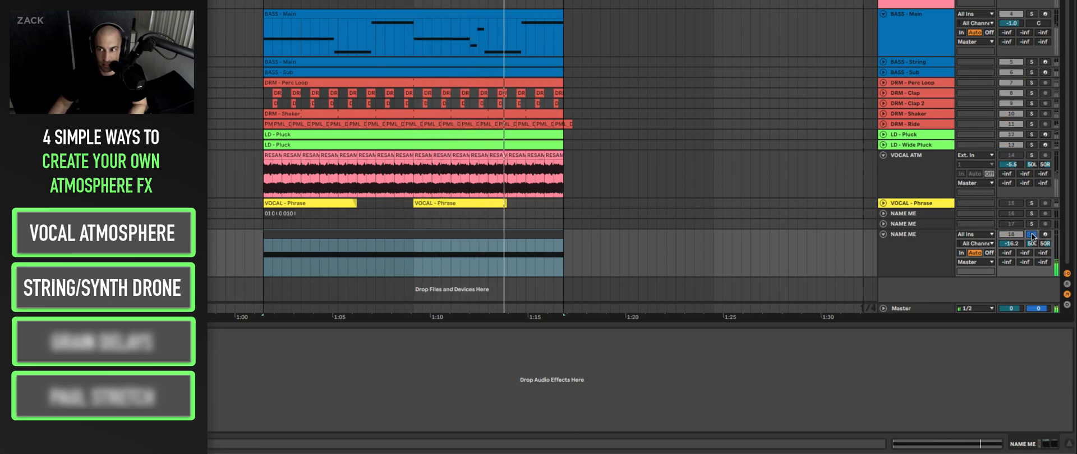
left_click(1032, 234)
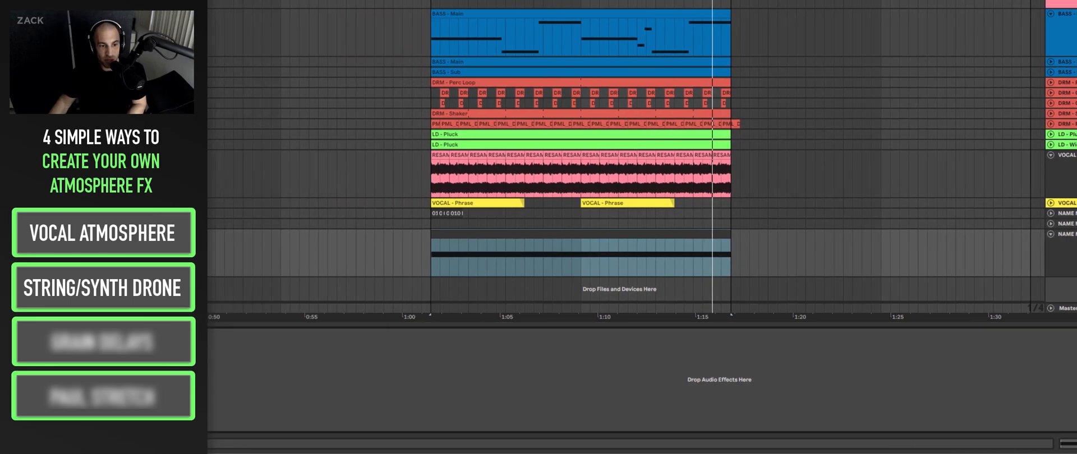
Step: Review the ValhallaShimmer settings and raise the low cut in the drone track's EQ Eight to about 791 Hz
left_click_drag(88, 0, 548, 44)
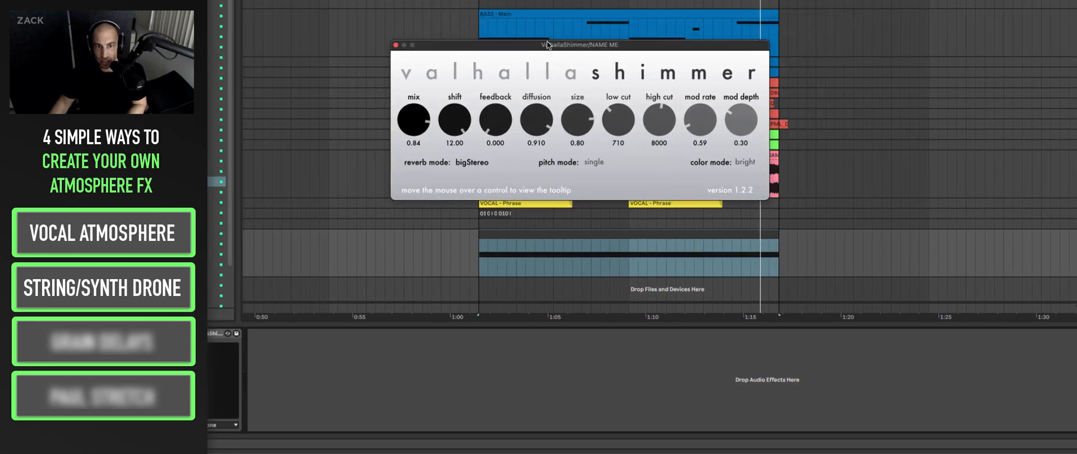
left_click(34, 37)
left_click_drag(213, 348, 344, 351)
key("space")
left_click_drag(338, 385, 392, 388)
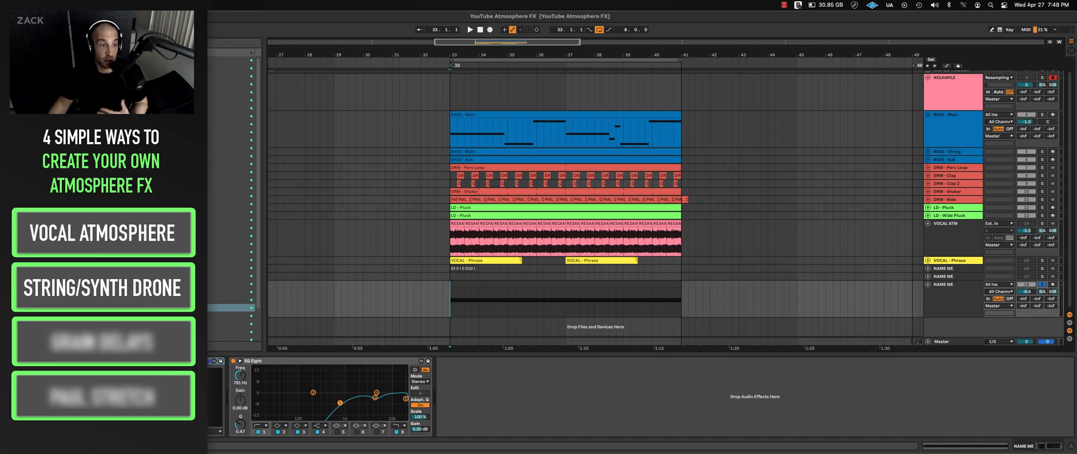
Step: Load Serum on the drone track, set oscillator A to 3 unison voices and octave -1, adjust its detune, and compare the track off and on
left_click_drag(186, 308, 194, 387)
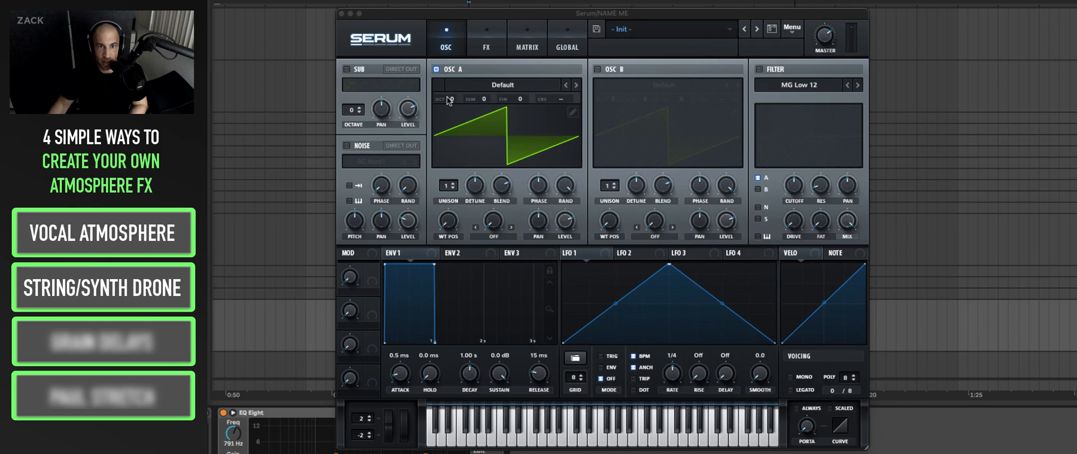
mouse_move(450, 184)
left_mouse_down()
mouse_move(449, 156)
mouse_move(448, 198)
left_mouse_up()
left_click_drag(452, 100, 456, 108)
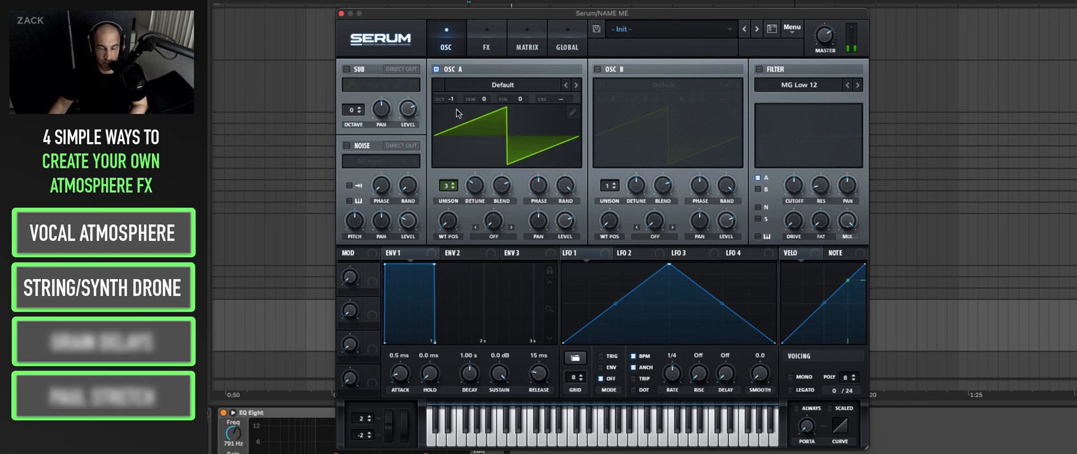
left_click_drag(472, 184, 472, 183)
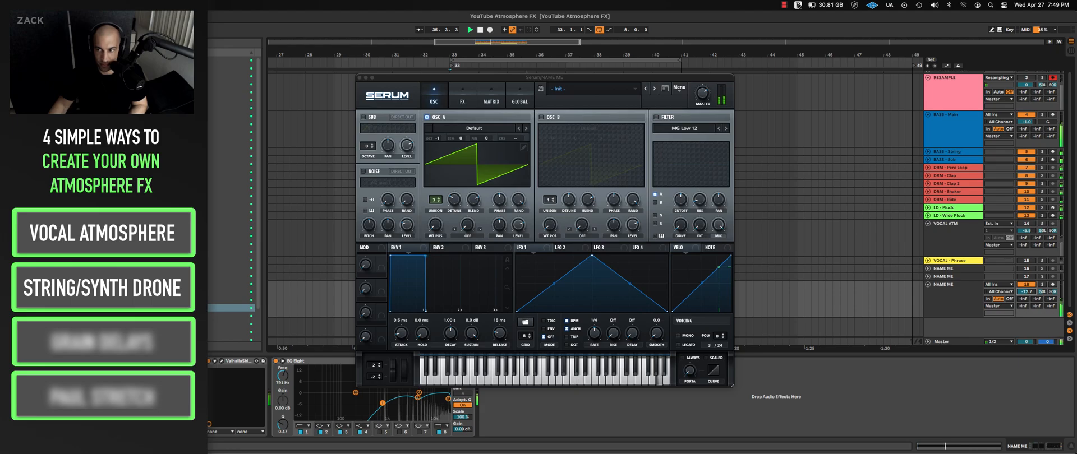
left_click(1027, 286)
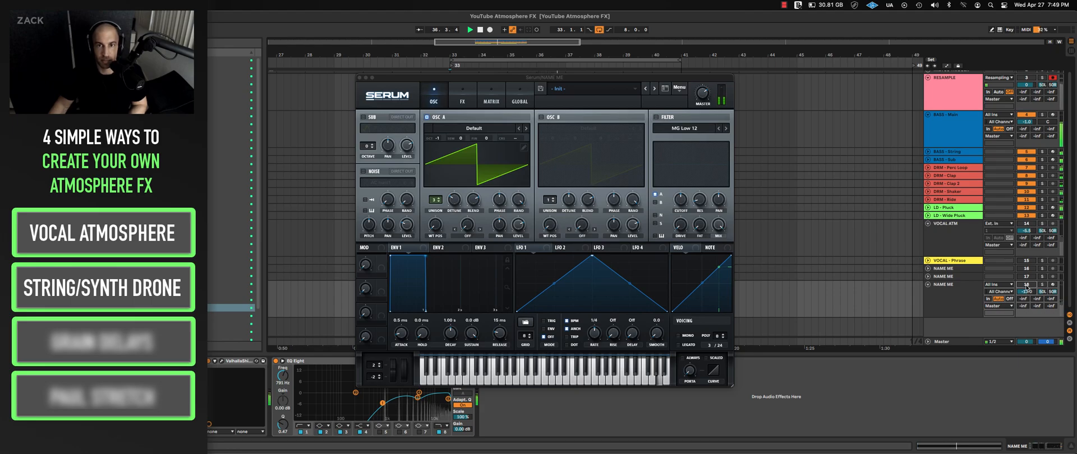
left_click(1027, 285)
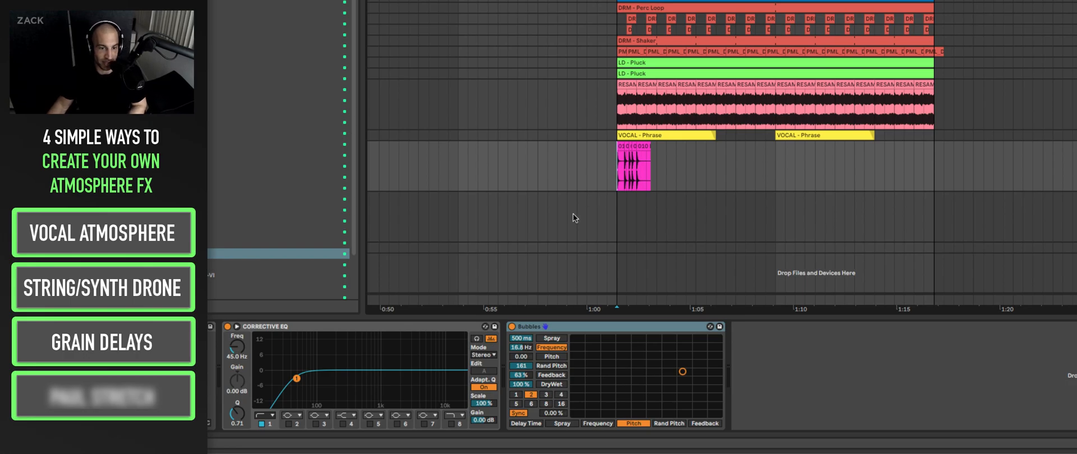
Step: Play the bongo percussion clip with the Bubbles grain delay bypassed and re-enabled to compare the dry and processed sound
left_click(511, 326)
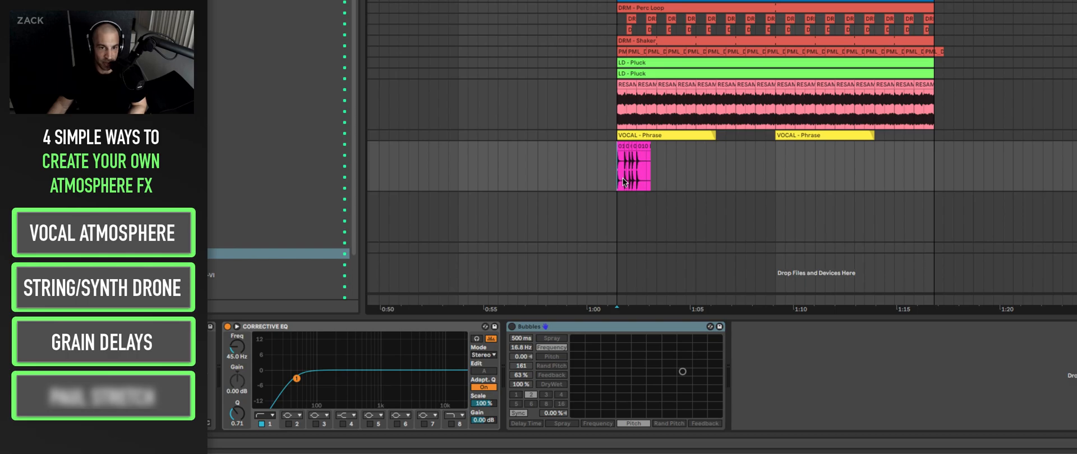
key("space")
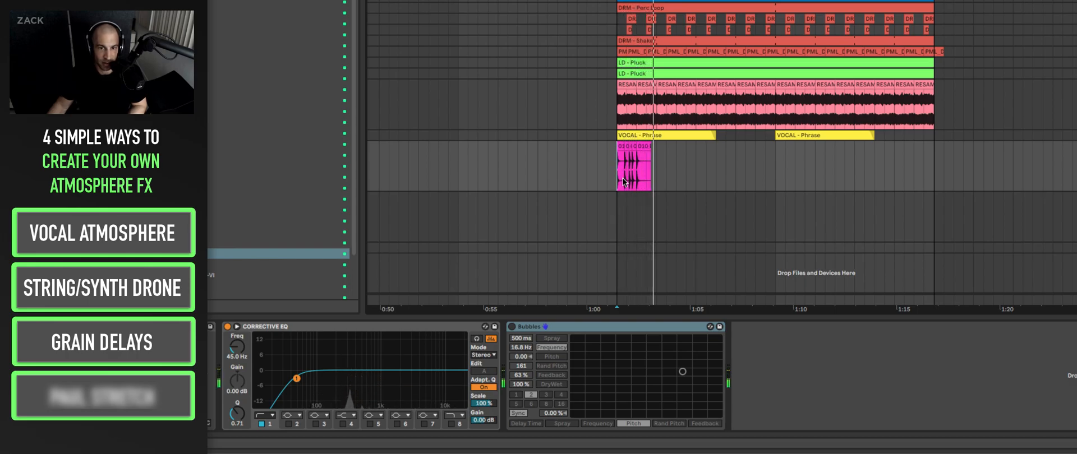
left_click(511, 327)
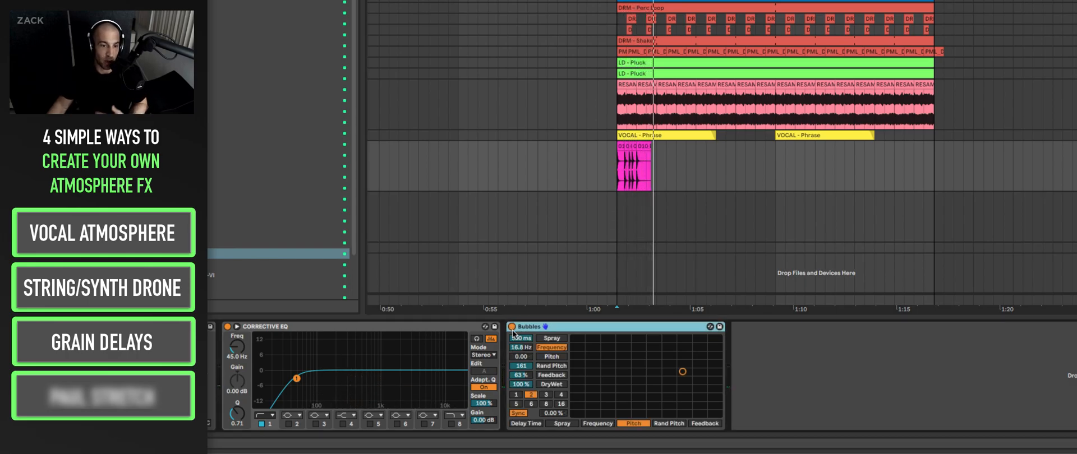
left_click_drag(629, 2, 630, 59)
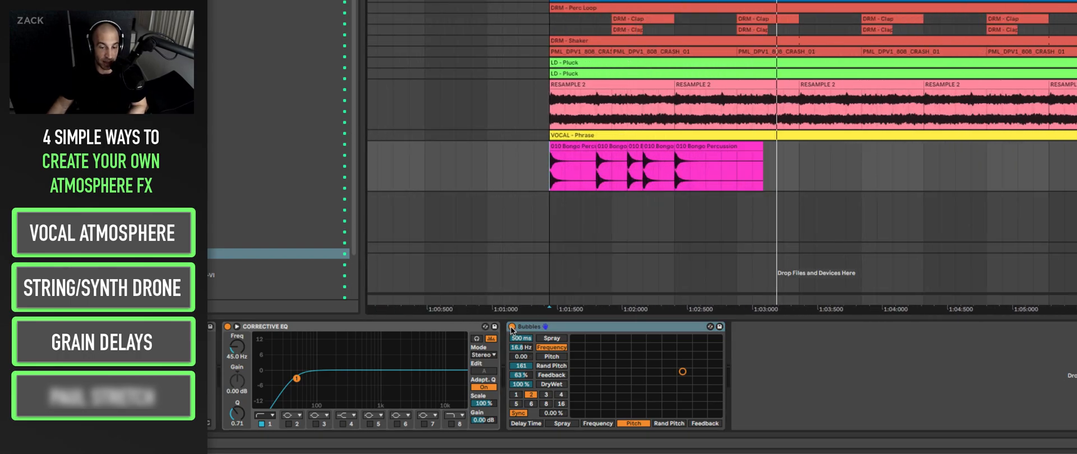
key("space")
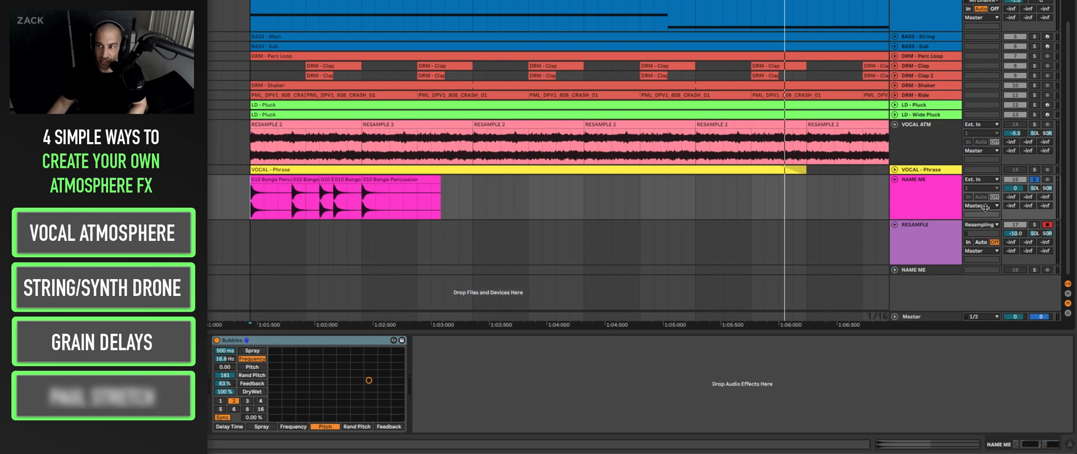
Step: Select the RESAMPLE track below the bongo track and place the insert marker at the start of the bongo clip
left_click(947, 231)
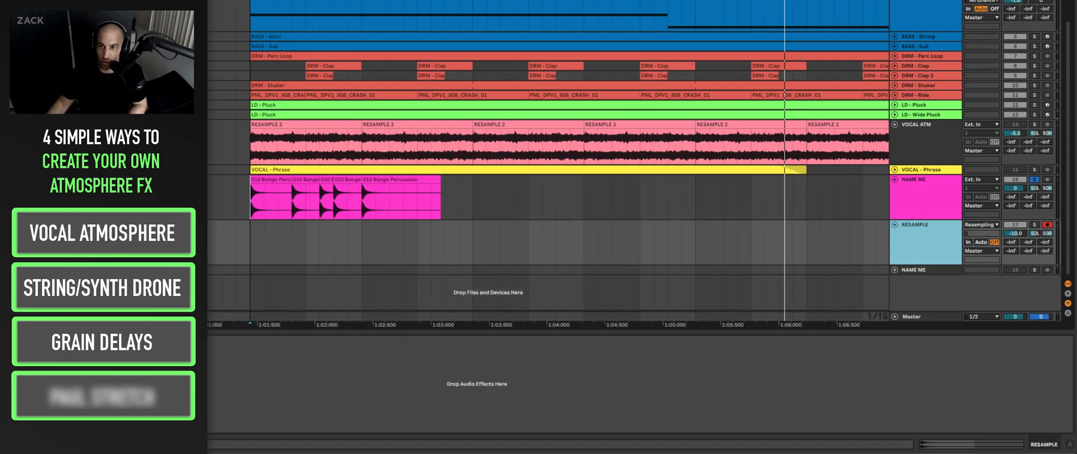
key("minus")
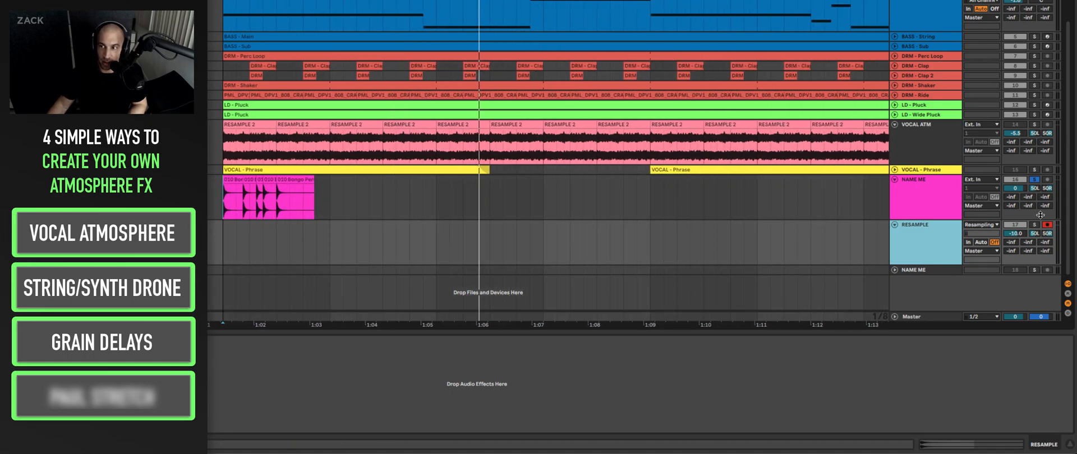
left_click(984, 235)
left_click(848, 165)
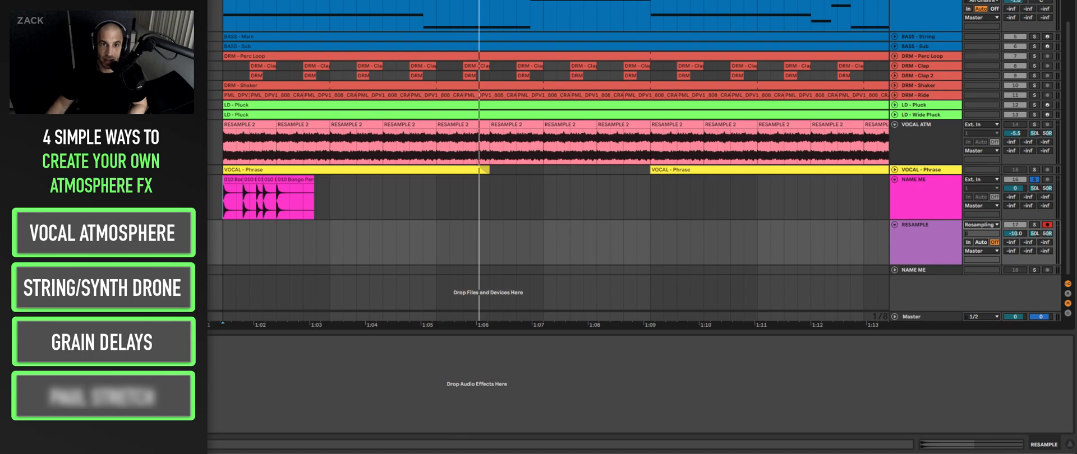
left_click(223, 240)
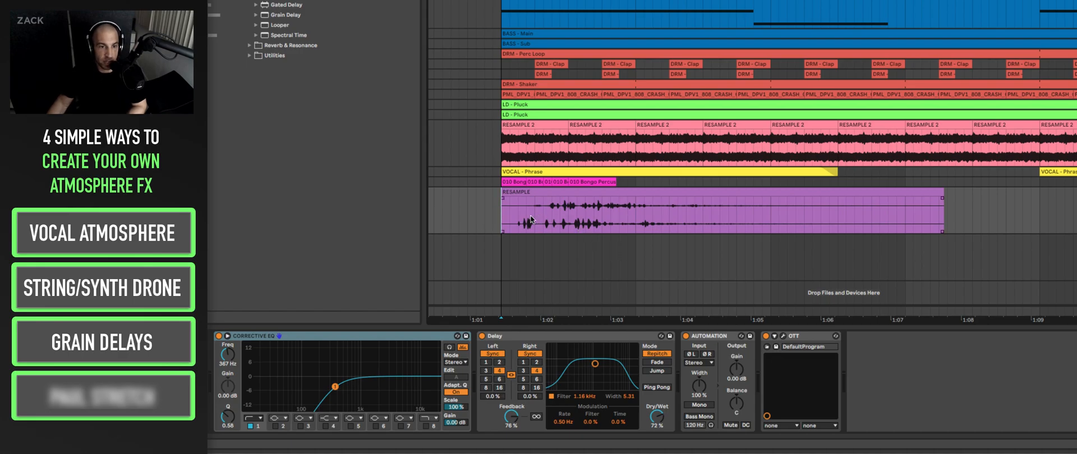
Step: Play the resampled grain delay clip from its start through the track's corrective EQ, Delay and OTT chain
scroll(513, 218, "right", 1)
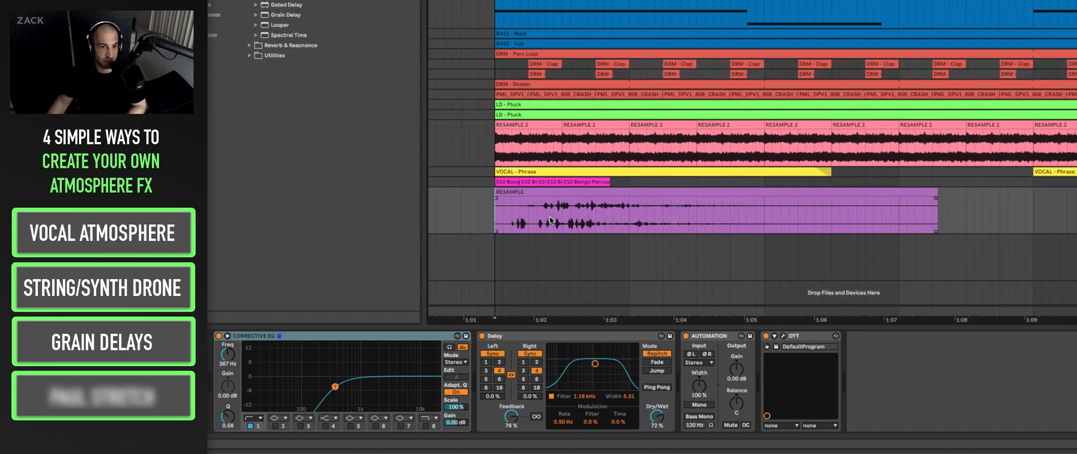
scroll(552, 208, "right", 5)
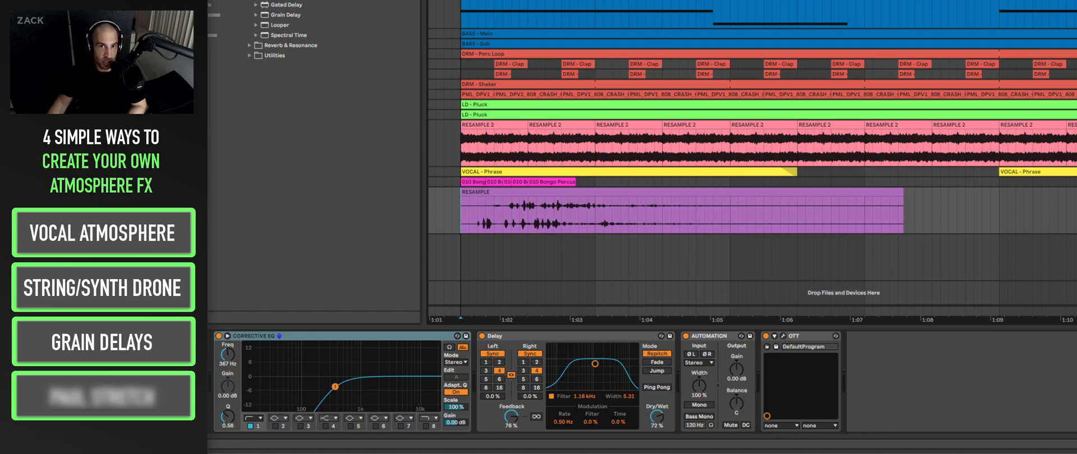
scroll(580, 160, "down", 5)
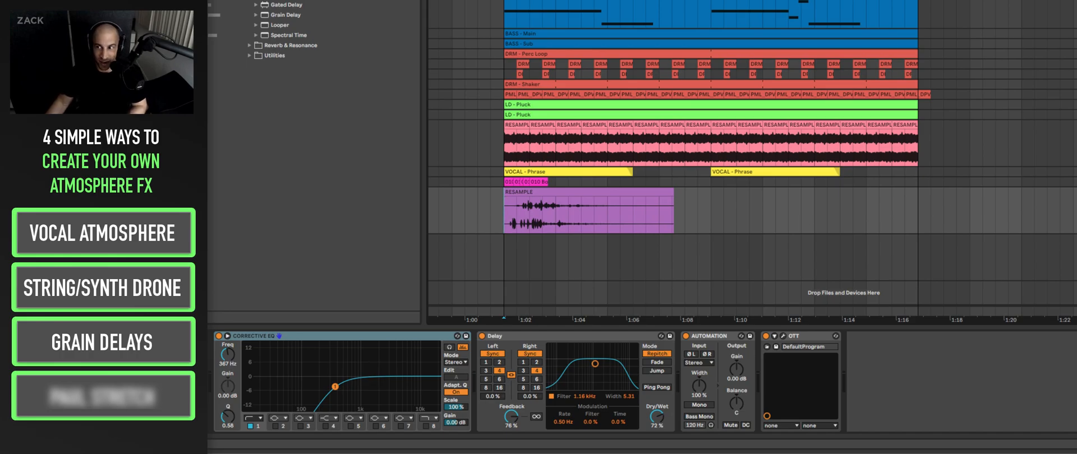
key("space")
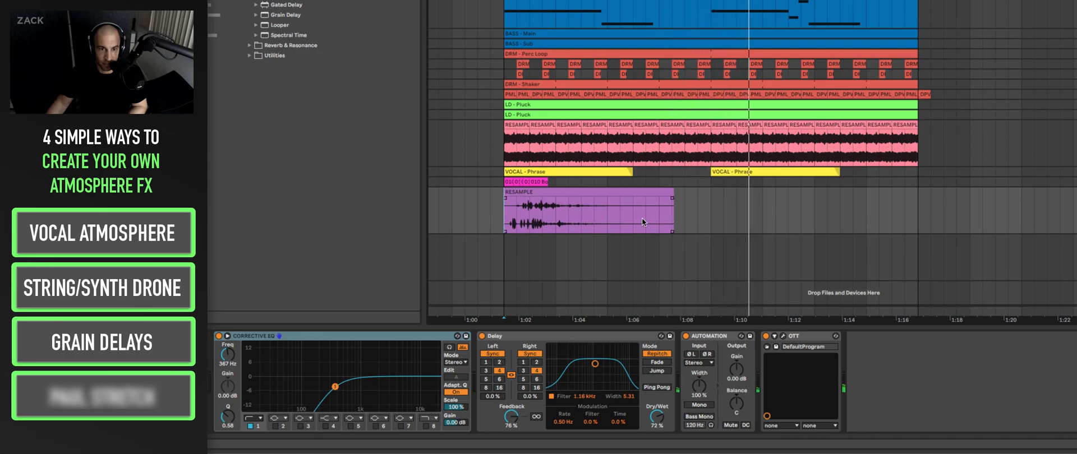
Step: Flatten the frozen RESAMPLE track and extend its first clip to bar 41
key("space")
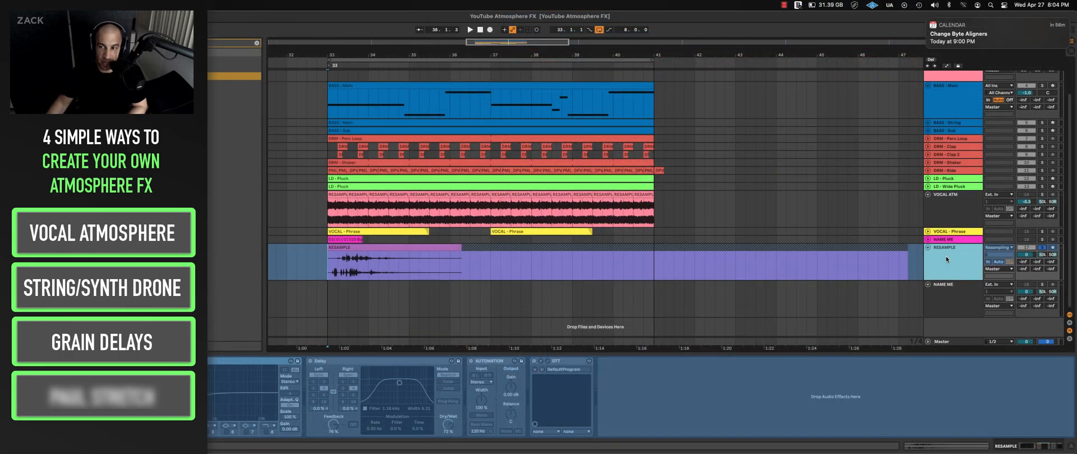
right_click(945, 256)
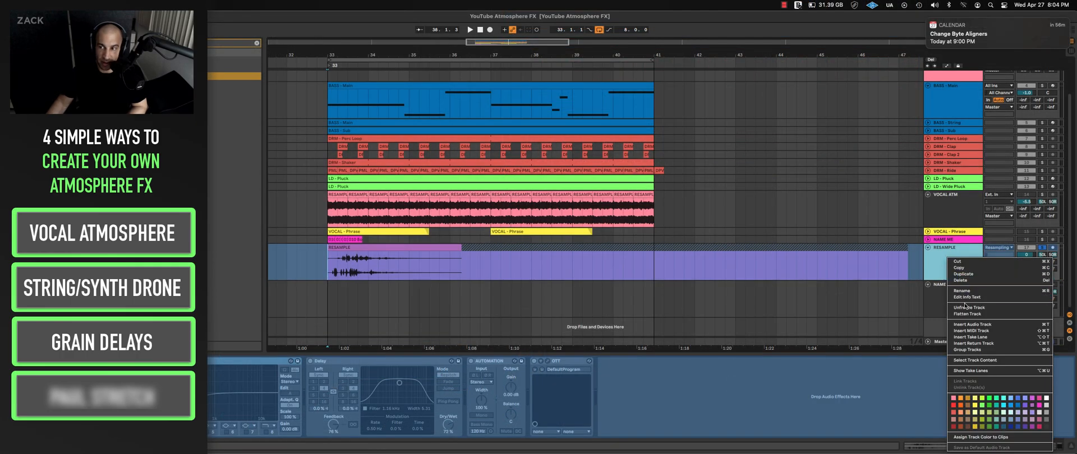
left_click(971, 315)
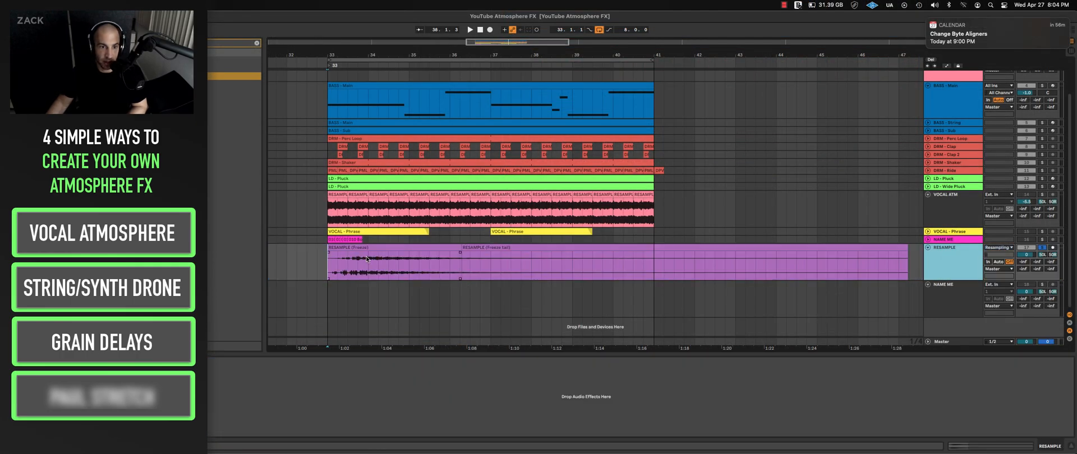
left_click(427, 261)
left_click_drag(460, 252, 653, 254)
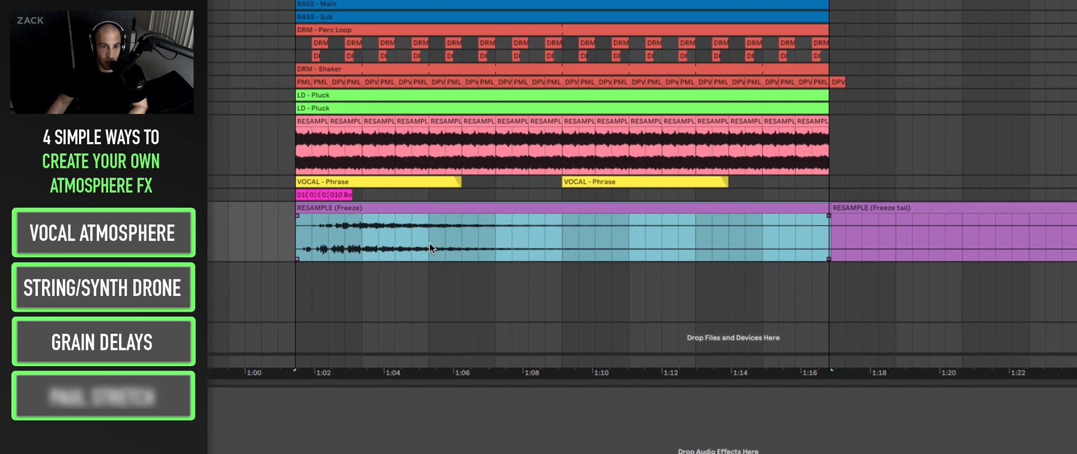
Step: Split the start of the flattened RESAMPLE clip into one-bar segments at bars 34, 35 and 36
left_click_drag(409, 268, 450, 266)
key("super+e")
left_click(416, 218)
left_click(412, 209)
left_click(360, 230)
key("super+e")
Step: Try replacing the first RESAMPLE segment with the second one, deactivate the third segment, and play from bar 33
left_click(348, 210)
left_click_drag(383, 214, 318, 215)
left_click(458, 208)
key("0")
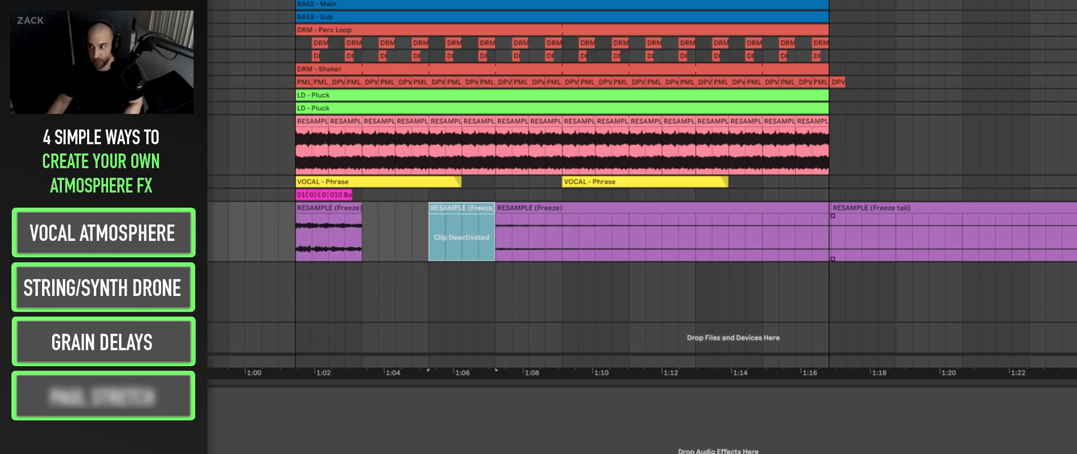
key("space")
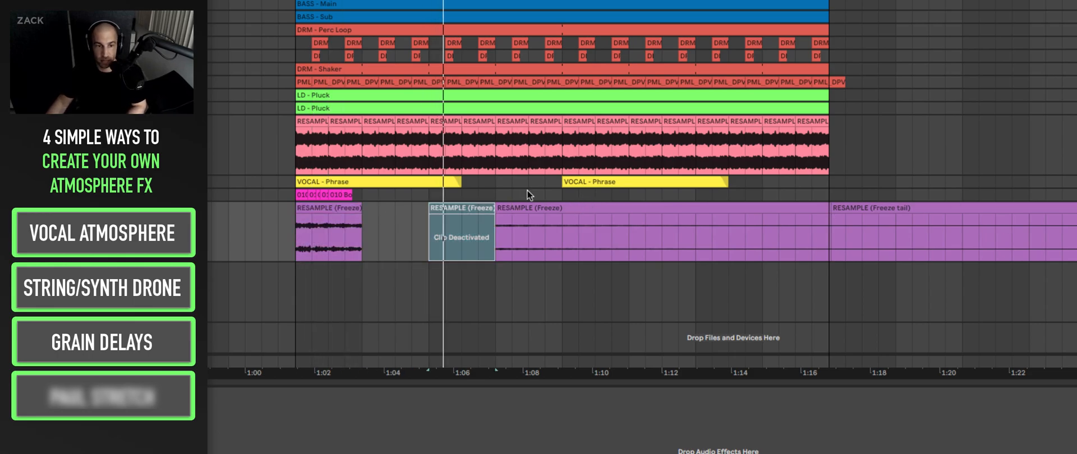
left_click(298, 255)
key("space")
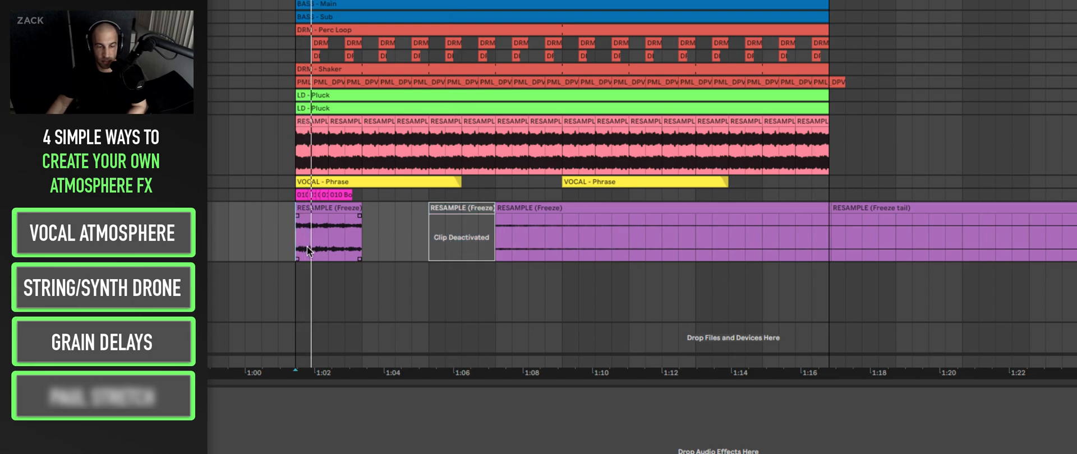
Step: Duplicate the one-bar RESAMPLE segment at bar 33 repeatedly until the copies reach bar 41
left_click(342, 207)
key("ctrl+d")
key("ctrl+d")
key("ctrl+d")
key("ctrl+d")
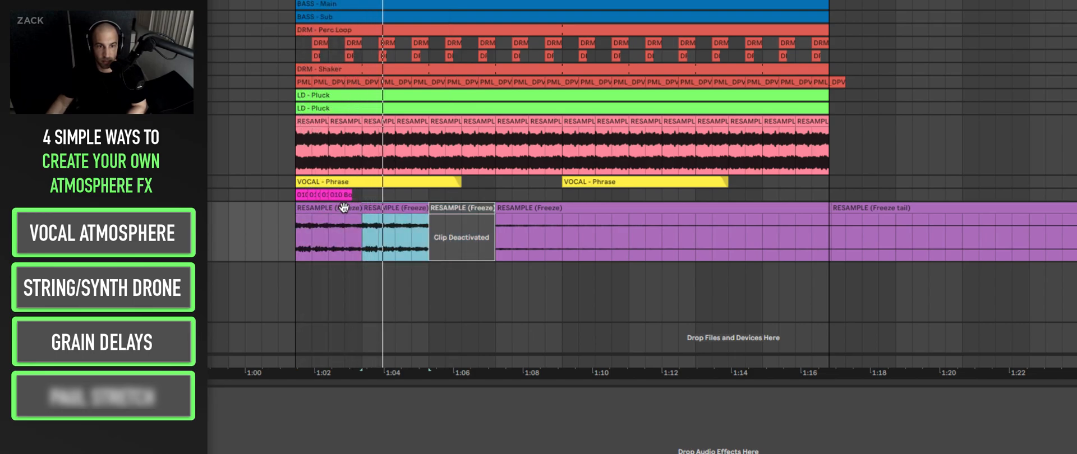
key("ctrl+d")
key("ctrl+d")
key("ctrl+d")
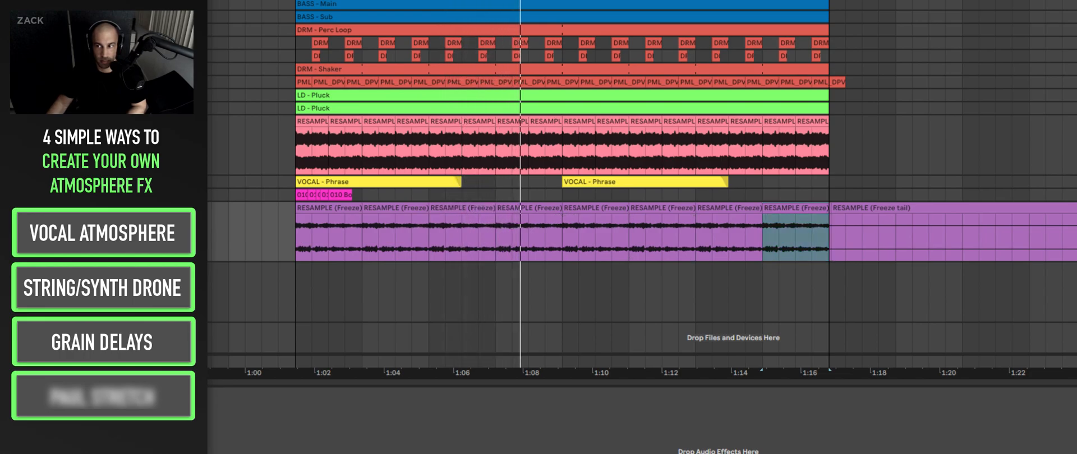
Step: Undo the RESAMPLE duplicates, the clip deactivation and the segment move, back to the split clip
key("ctrl+z")
key("ctrl+z")
key("ctrl+z")
key("ctrl+z")
key("ctrl+z")
key("ctrl+z")
key("ctrl+z")
key("ctrl+z")
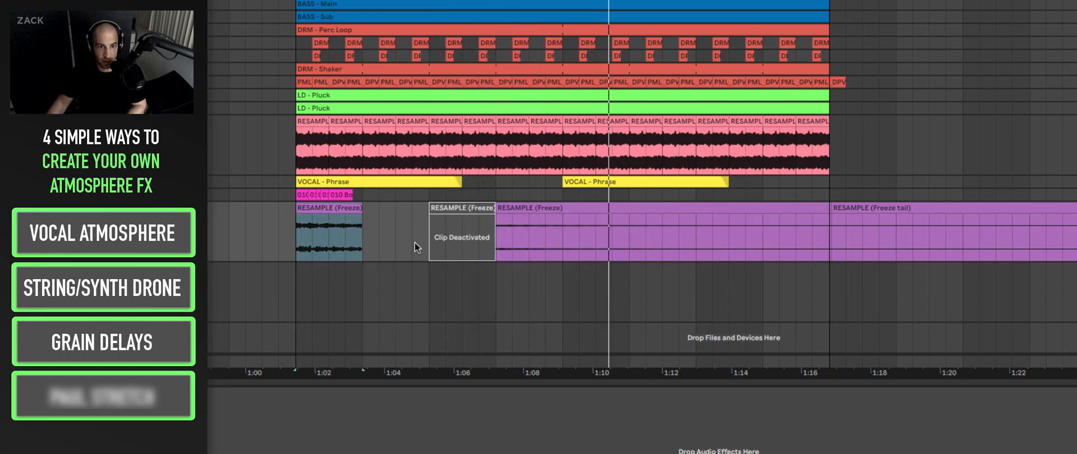
key("ctrl+z")
Step: Move the third one-bar RESAMPLE segment, starting at bar 35, to bar 33
left_click(402, 207)
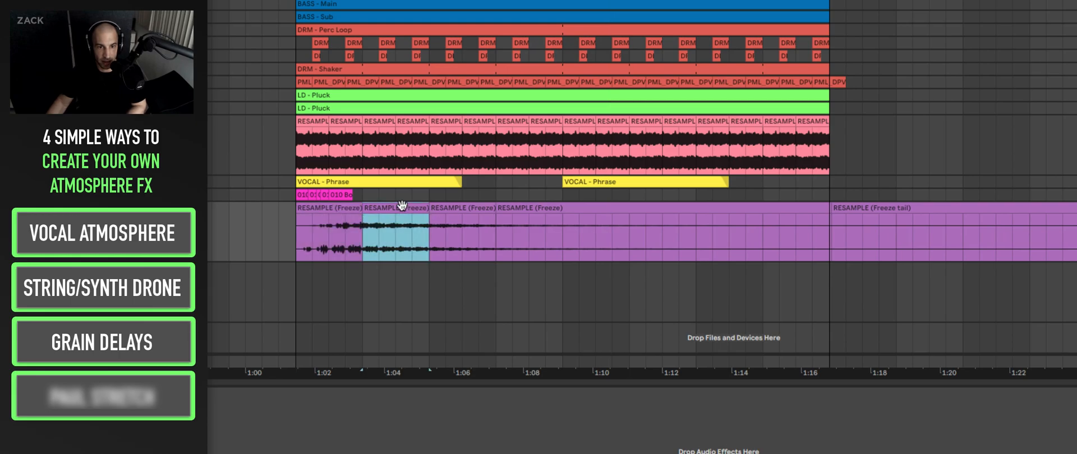
left_click(430, 237)
left_click_drag(461, 208, 337, 217)
Step: Duplicate the moved one-bar segment seven times to fill the RESAMPLE track up to bar 41, and audition the loop
key("ctrl+d")
key("ctrl+d")
key("ctrl+d")
key("ctrl+d")
key("ctrl+d")
key("ctrl+d")
key("ctrl+d")
key("space")
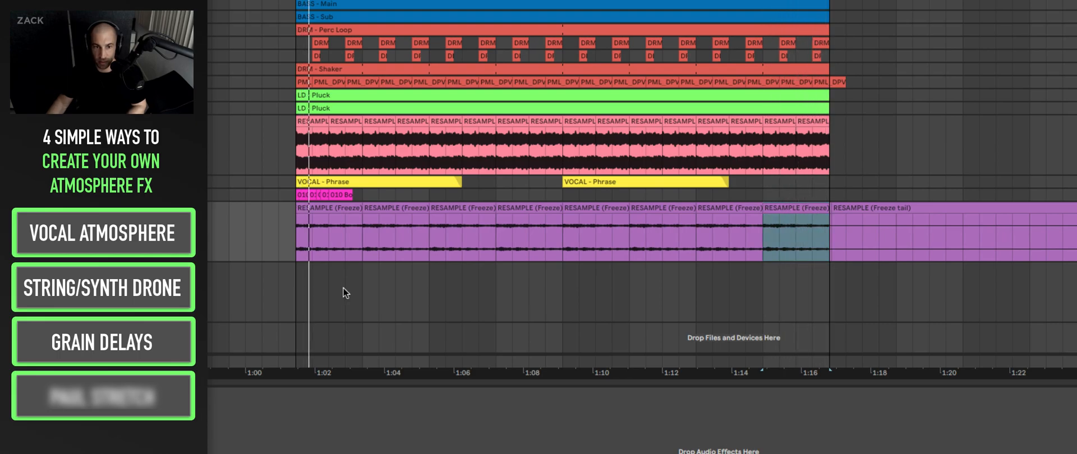
key("space")
Step: Try extending the first RESAMPLE clip to bar 35 and splitting it, and undo both edits
left_click_drag(357, 207, 428, 208)
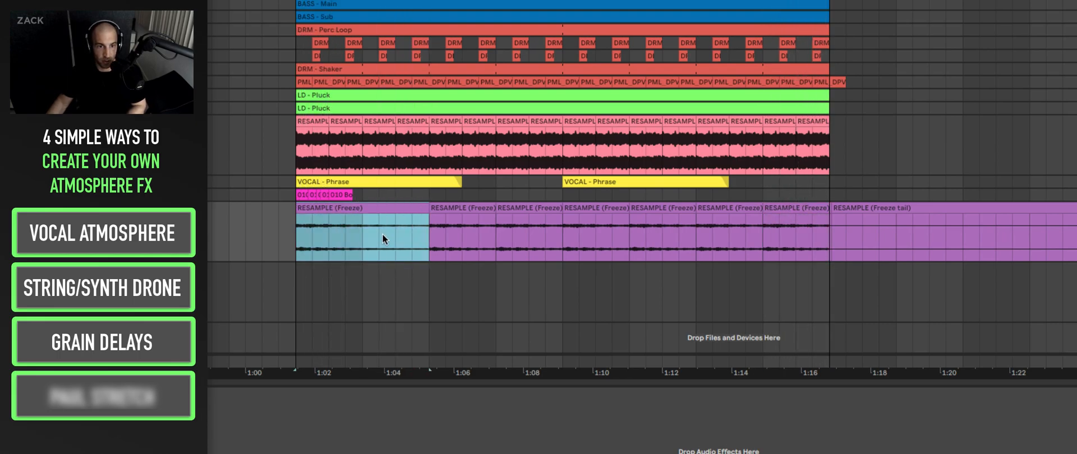
left_click(357, 217)
key("ctrl+e")
key("space")
key("ctrl+z")
key("ctrl+z")
Step: Repeat the one-bar RESAMPLE clip from the start of the section through to bar 41 during playback
key("ctrl+d")
key("ctrl+d")
key("ctrl+d")
key("ctrl+d")
key("ctrl+d")
key("ctrl+d")
key("ctrl+d")
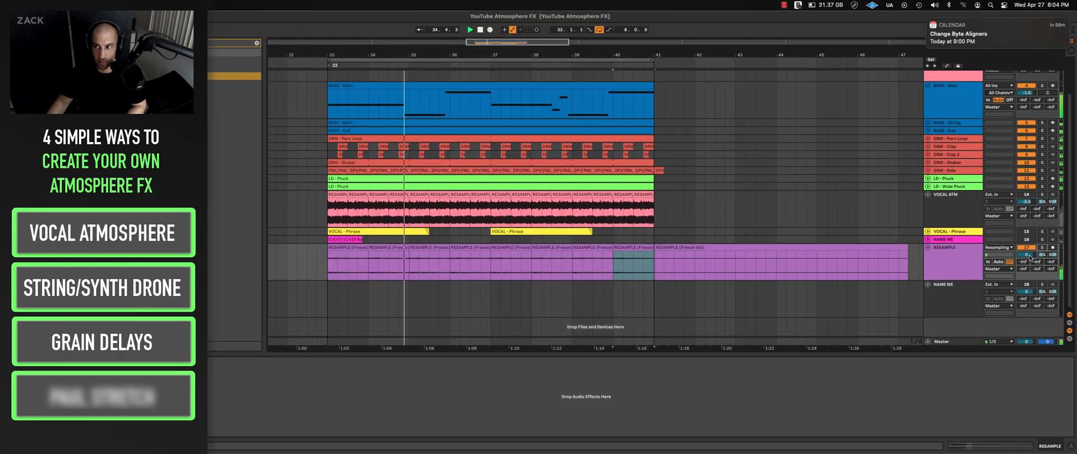
Step: Lower the RESAMPLE track's volume and audition the loop both soloed and in the full mix
left_click_drag(1031, 257, 1031, 272)
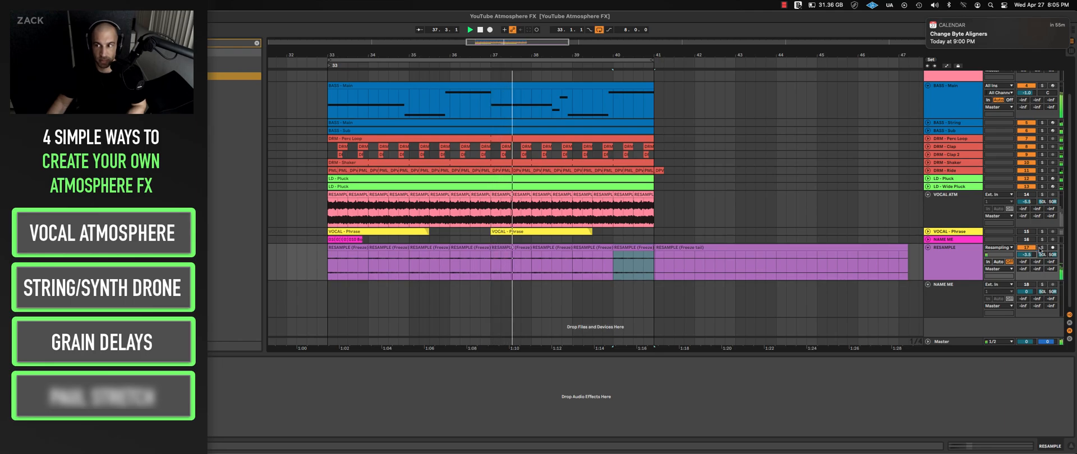
scroll(1040, 251, "up", 1)
left_click(1043, 250)
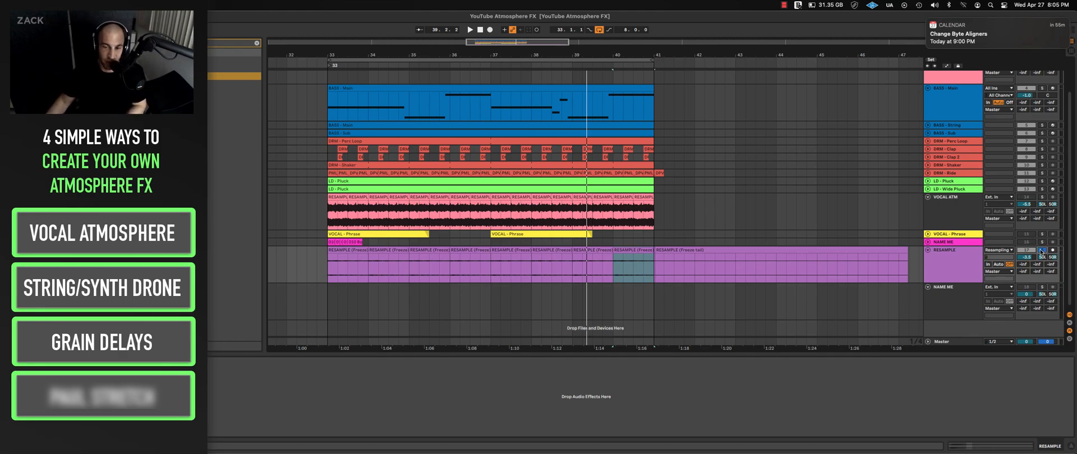
key("space")
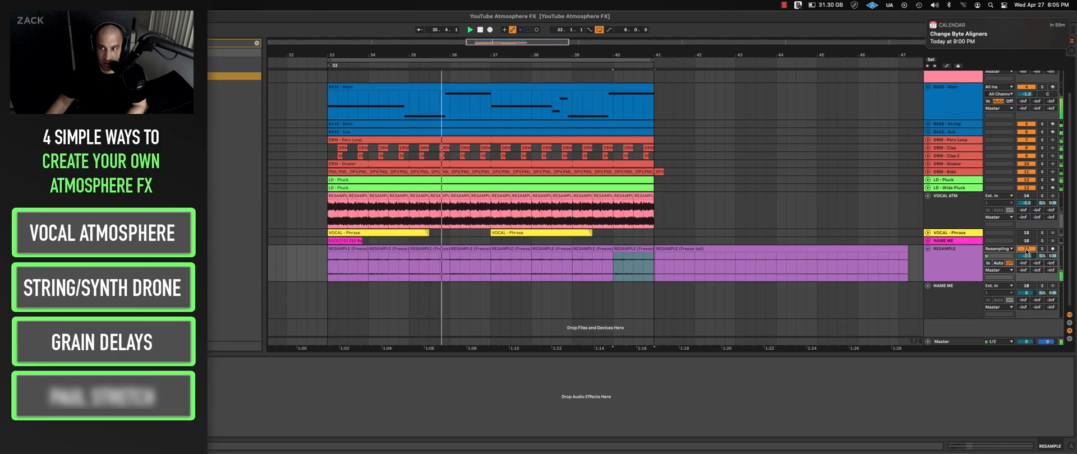
key("space")
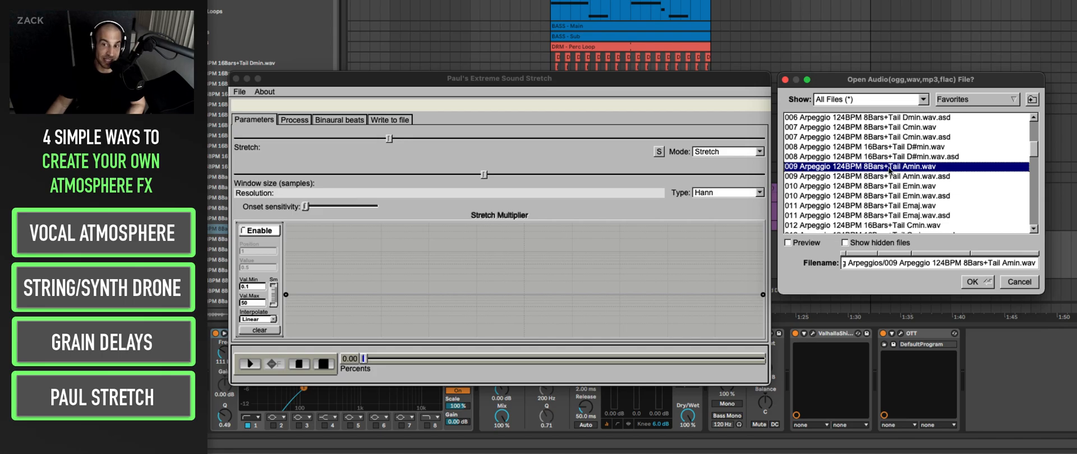
Step: Load 009 Arpeggio 124BPM 8Bars+Tail Amin.wav into Paul's Extreme Sound Stretch, and render it to an audio file at about 32.4x stretch
left_click(977, 282)
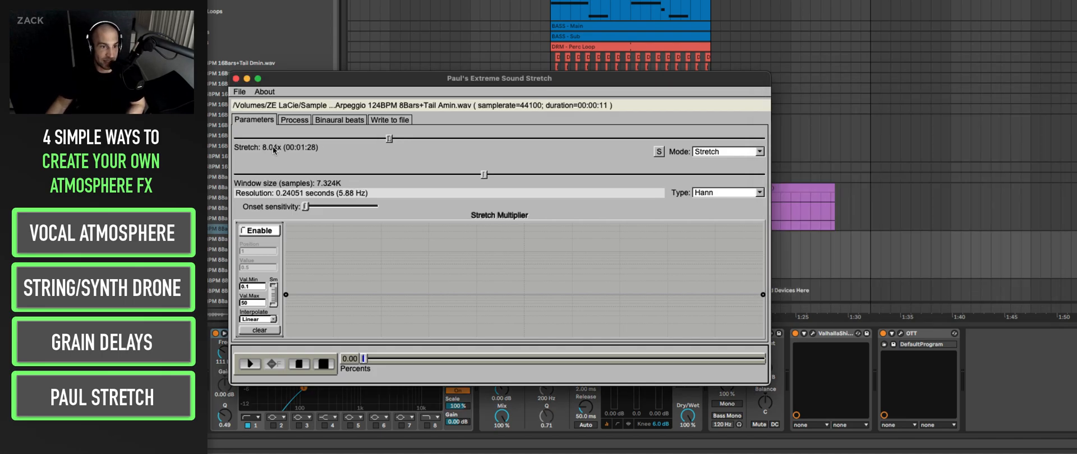
left_click_drag(389, 139, 470, 147)
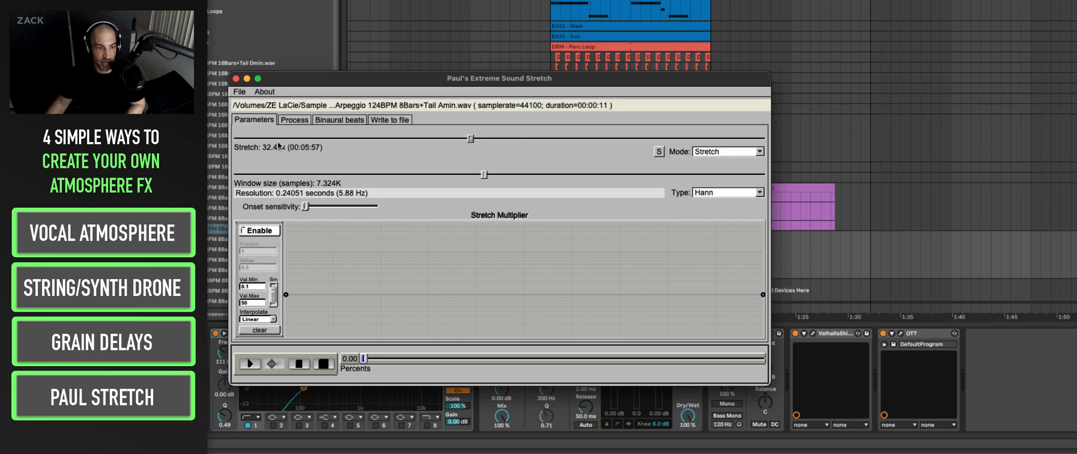
left_click(239, 92)
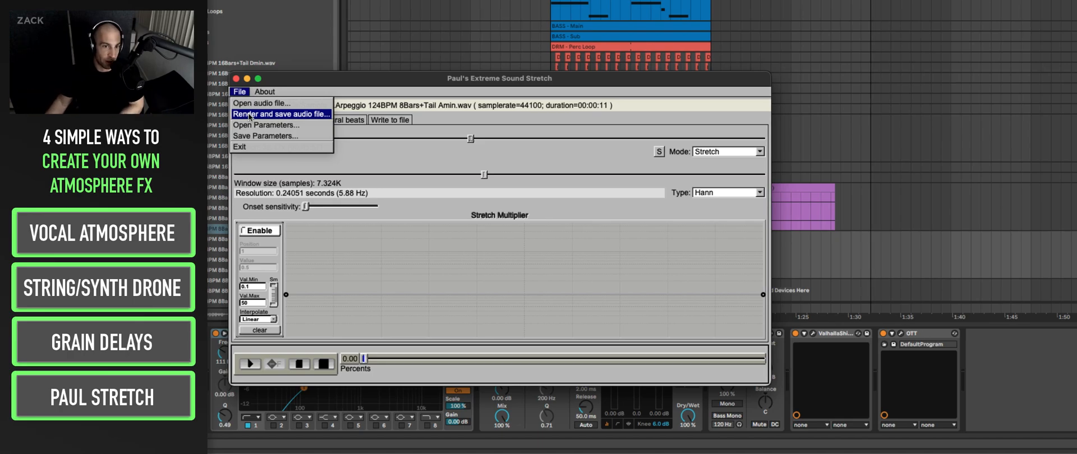
left_click(250, 115)
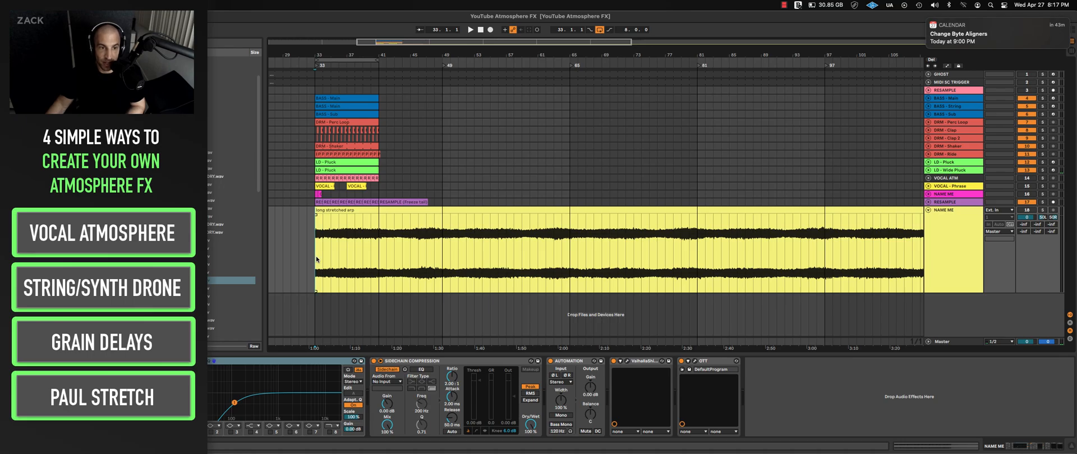
Step: In Ableton Live, activate and solo the track holding the long stretched arp clip
left_click_drag(554, 56, 554, 26)
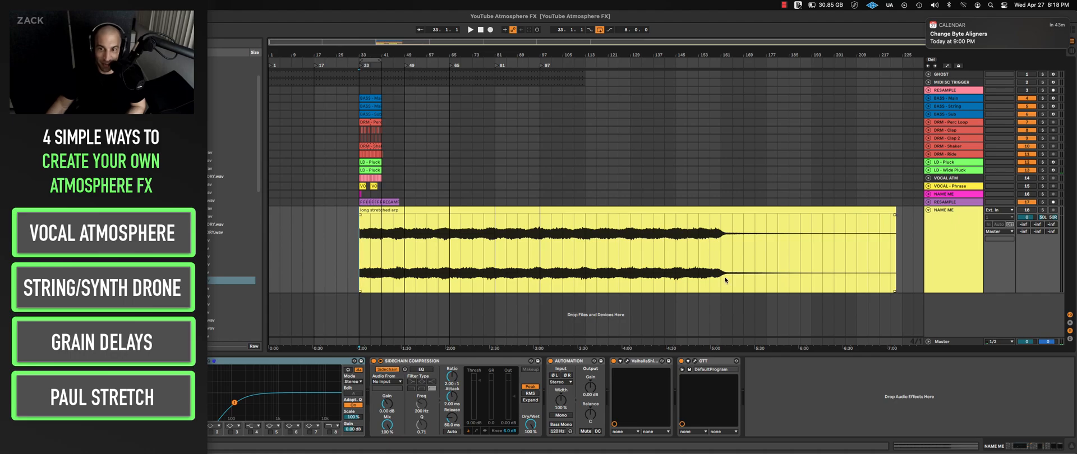
left_click(1030, 210)
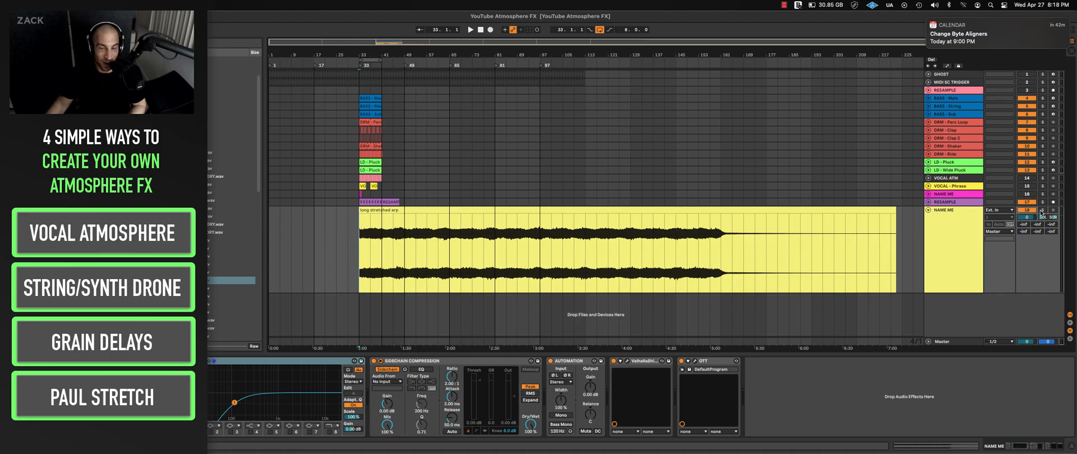
left_click(1041, 210)
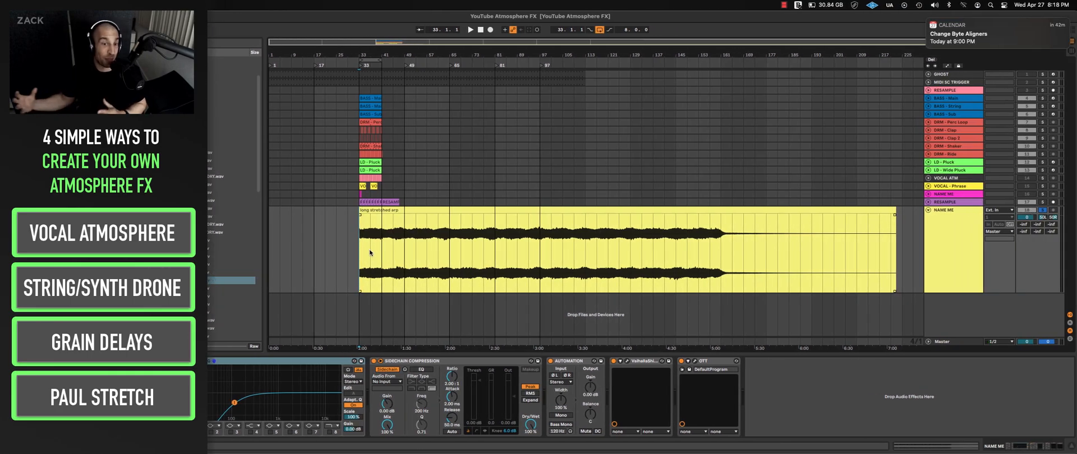
Step: Delete all effect devices from the stretched arp track and play its dry sound
left_click(712, 361)
key("super+a")
key("Delete")
key("space")
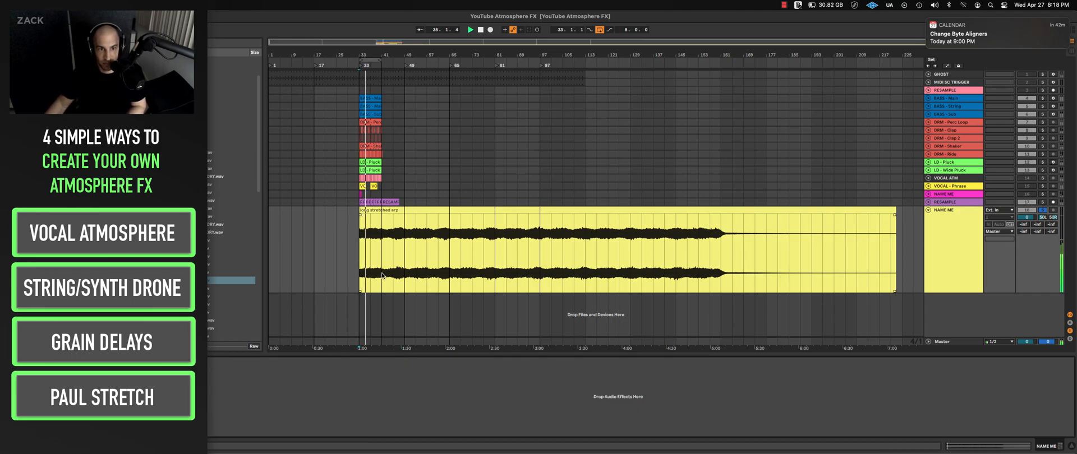
Step: Unsolo the stretched arp track, lower its volume to -4.0 dB, and play it within the full arrangement
left_click(1042, 211)
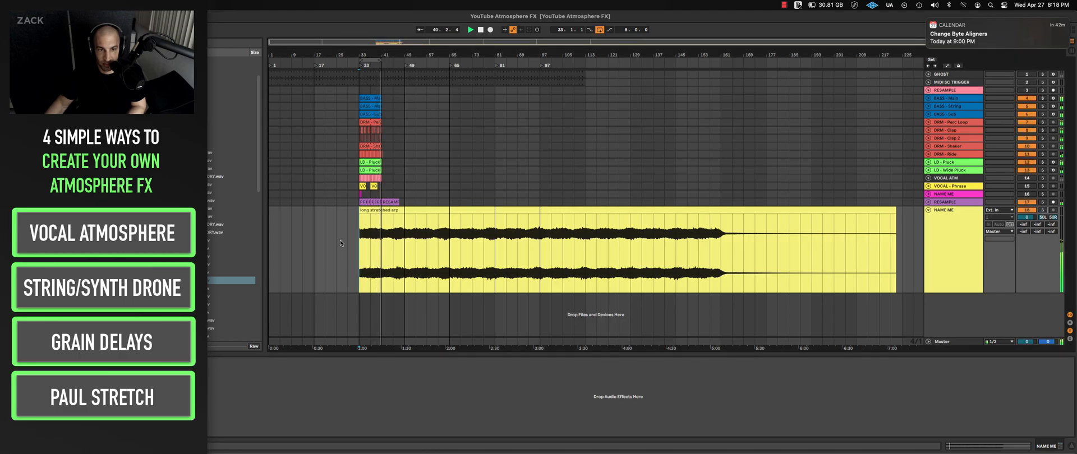
key("space")
left_click_drag(363, 50, 348, 96)
key("space")
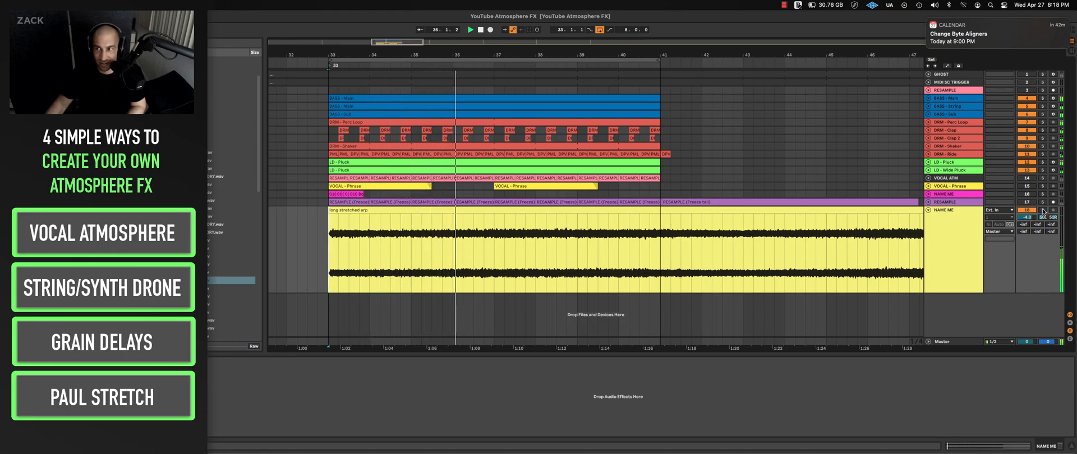
Step: Compare the stretched arp soloed and in the full mix, and play it soloed from bar 33
left_click(1043, 210)
left_click(1043, 210)
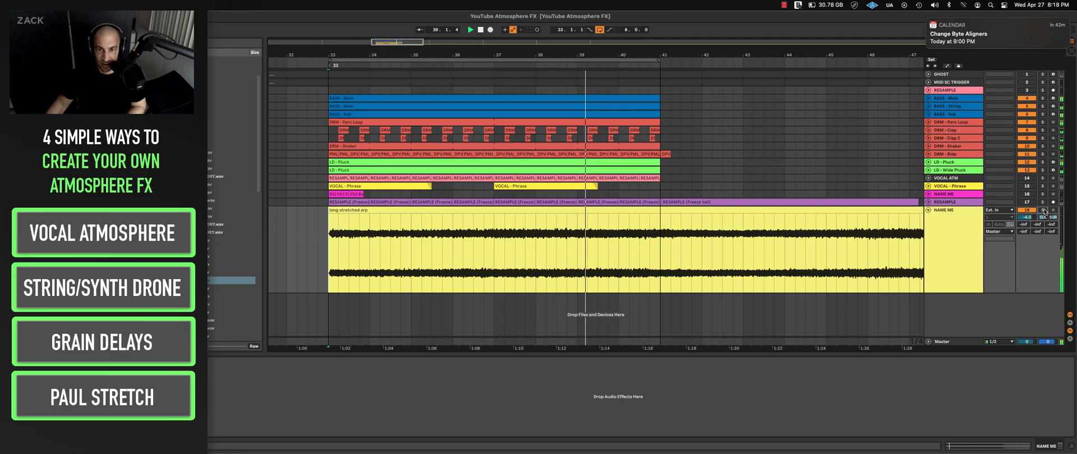
left_click(1043, 210)
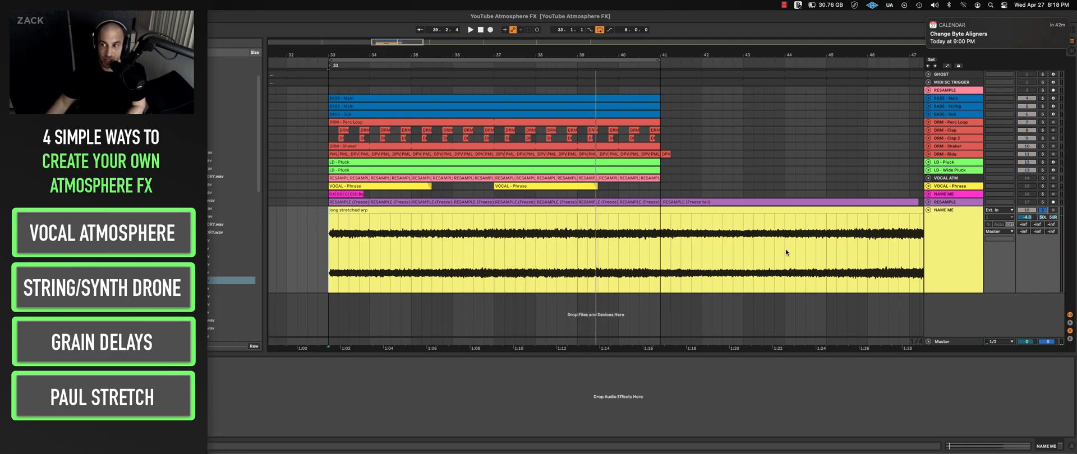
left_click(329, 248)
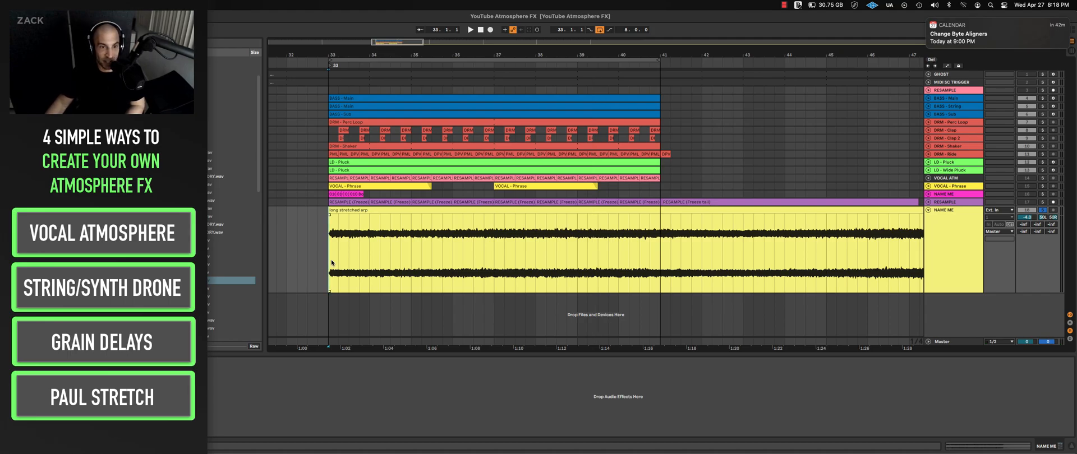
key("space")
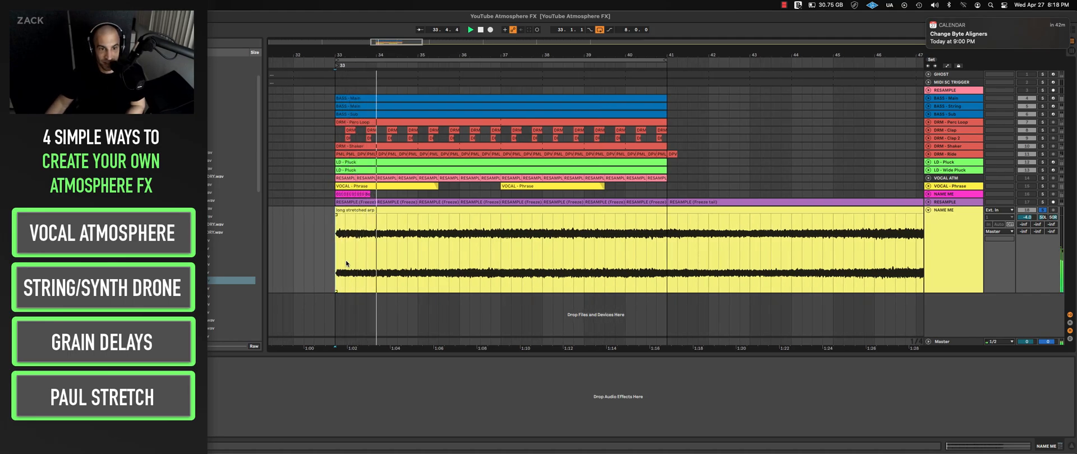
key("space")
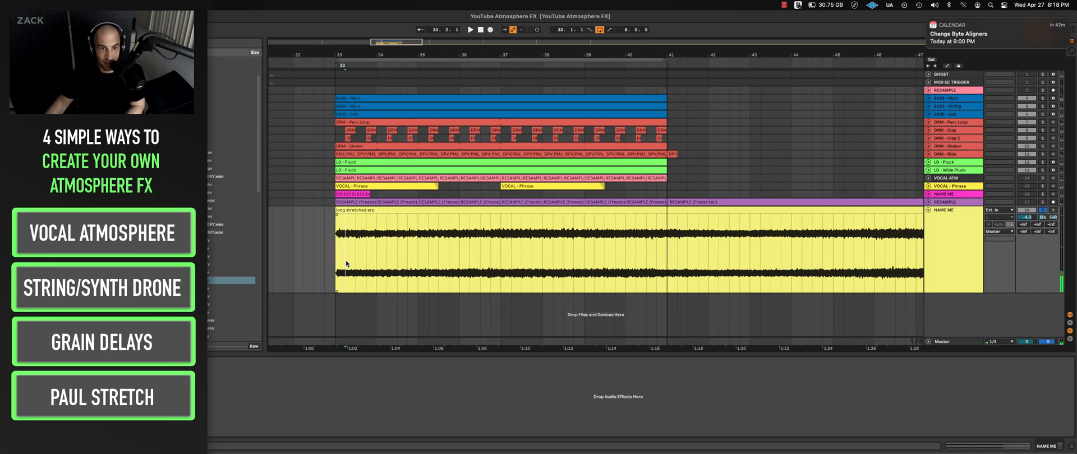
Step: Split a one-bar section starting at 33.2.1 out of the long stretched arp clip and delete the audio following it
left_click_drag(346, 264, 387, 268)
key("super+e")
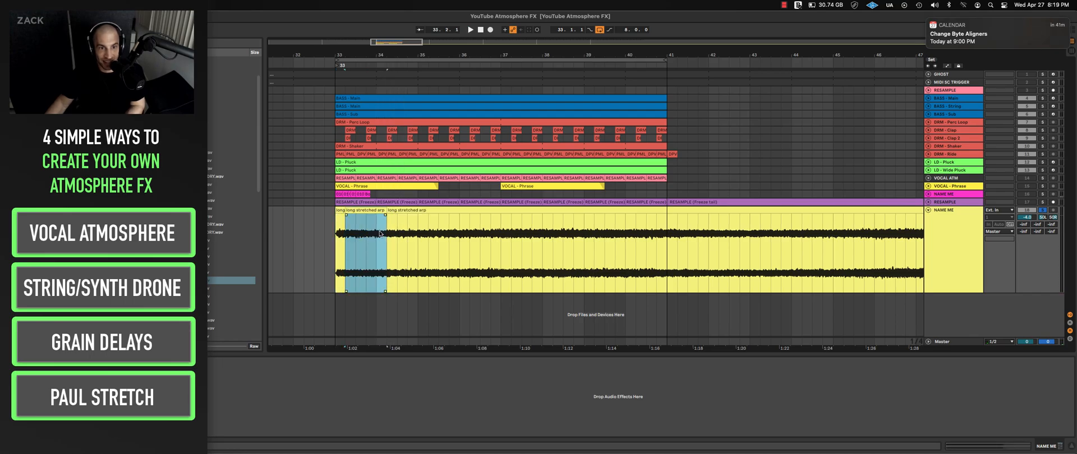
left_click(403, 211)
key("Delete")
Step: Place the one-bar stretched arp section at bar 33 and duplicate it back to back up to bar 39
left_click(342, 210)
key("super+d")
key("super+d")
key("super+d")
key("super+d")
key("super+d")
key("super+d")
key("super+d")
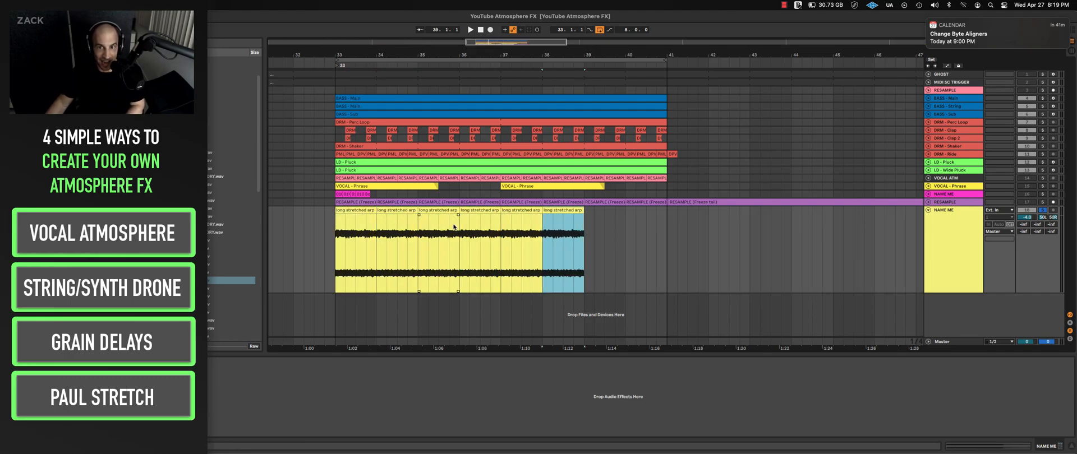
Step: Extend the repeated one-bar stretched arp clips to bar 41 and play the soloed loop from bar 33
left_click(350, 248)
key("space")
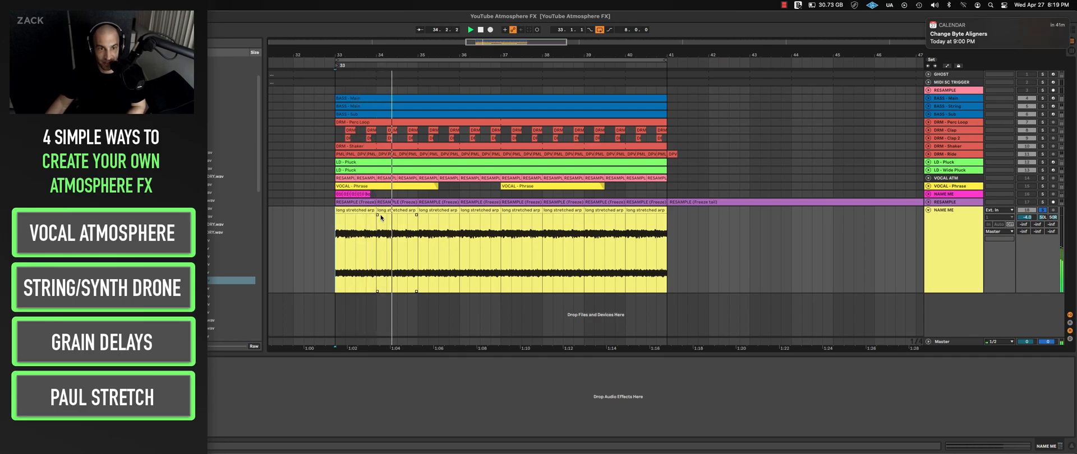
Step: Try a crossfade between the first two stretched arp clips, listen to the transition from bar 33, and undo it
mouse_move(377, 216)
left_mouse_down()
mouse_move(368, 215)
mouse_move(384, 218)
left_mouse_up()
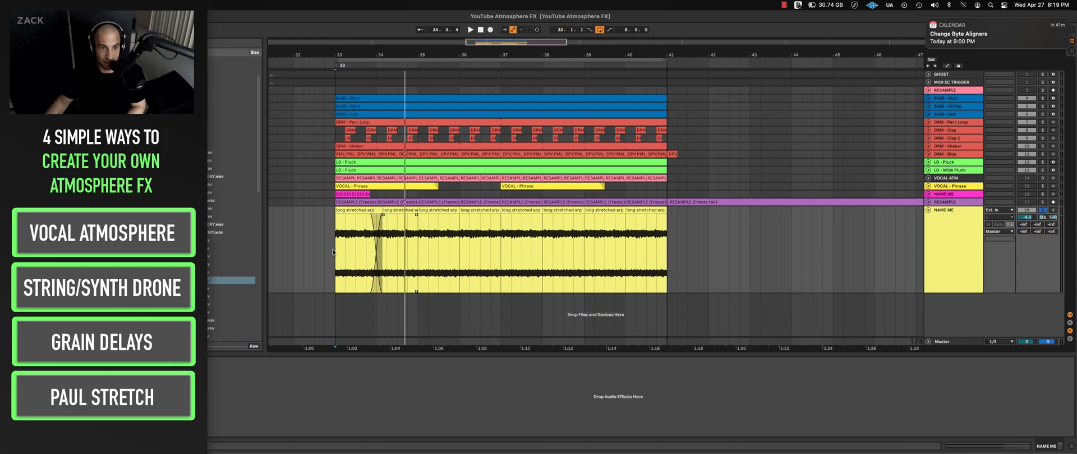
left_click(333, 252)
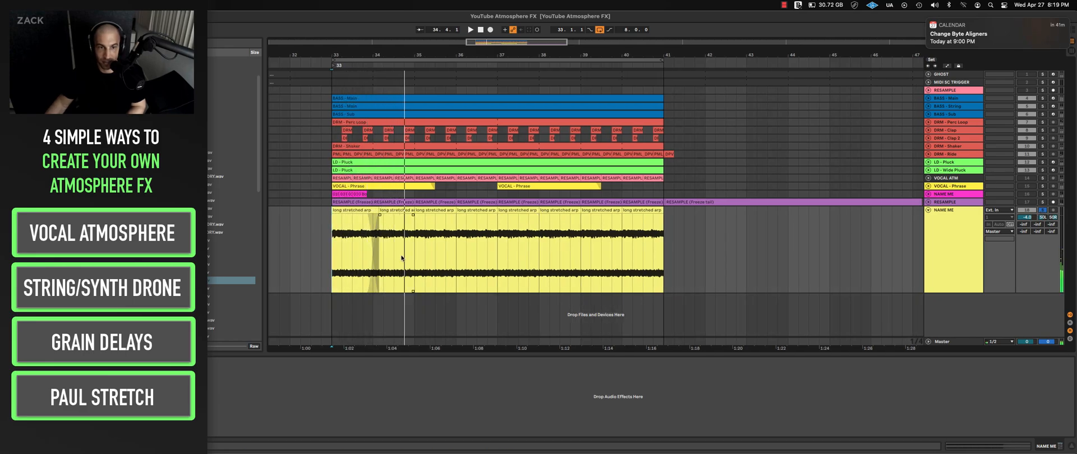
key("super+z")
key("space")
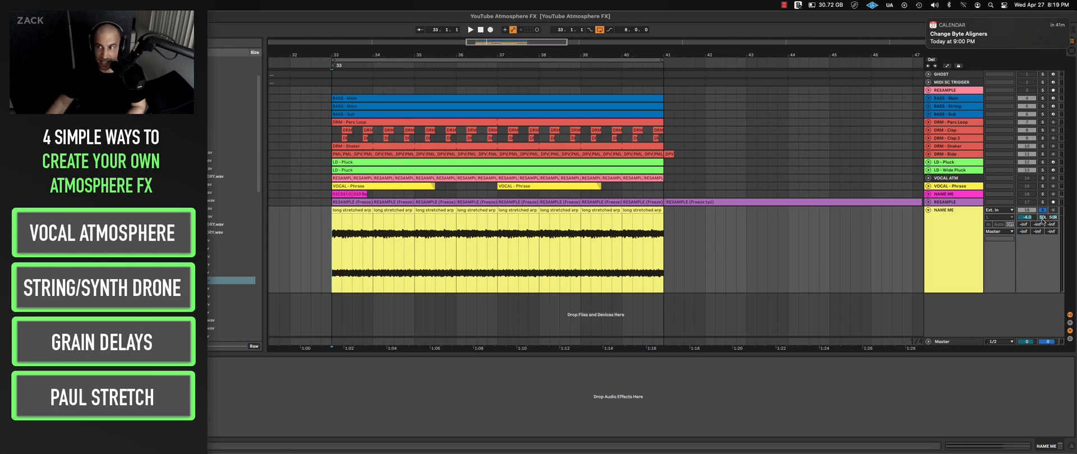
Step: Play the unsoloed stretched arp within the full arrangement from bar 33 and raise its track volume
key("space")
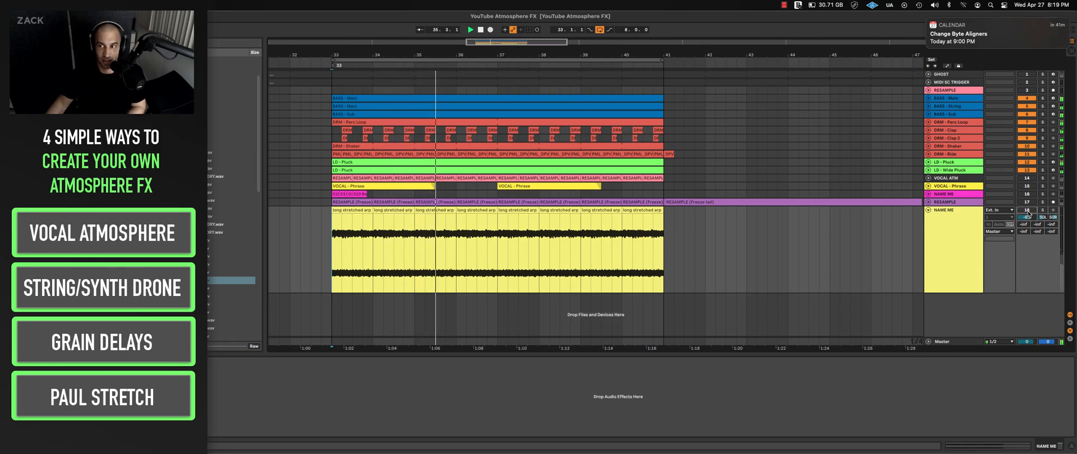
left_click_drag(1028, 213, 1028, 195)
key("space")
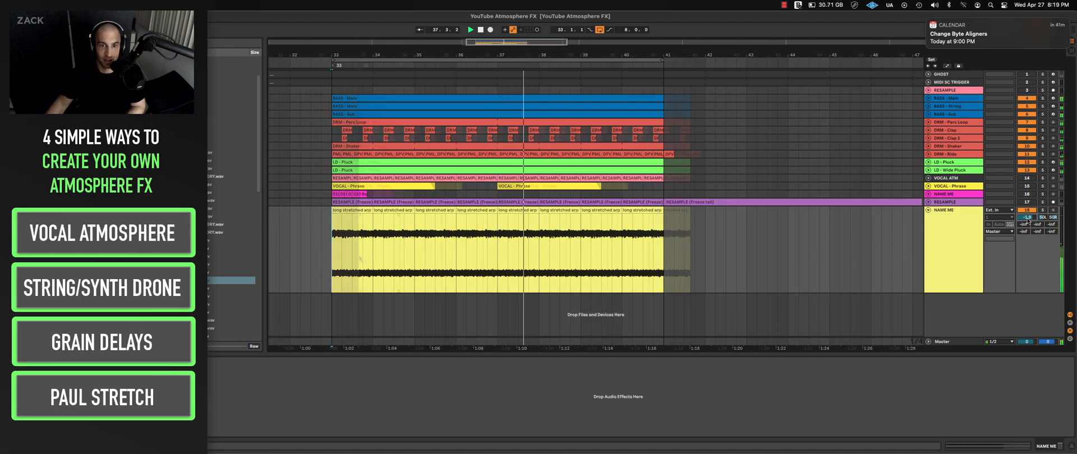